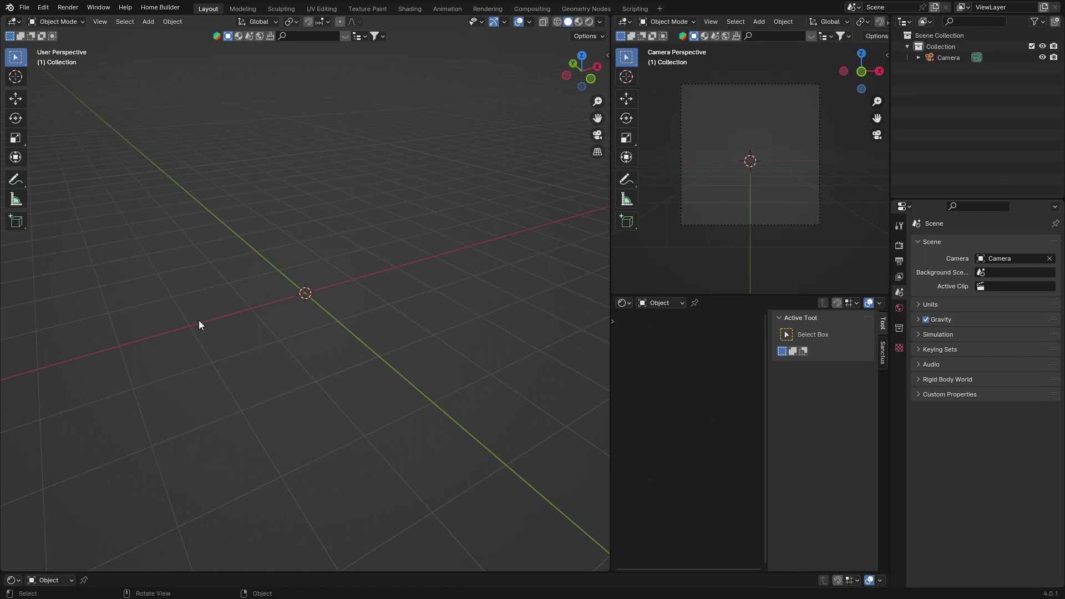
# Step: Add an icosphere at the origin and raise its subdivisions to 5
pyautogui.hotkey('shift', 'a')
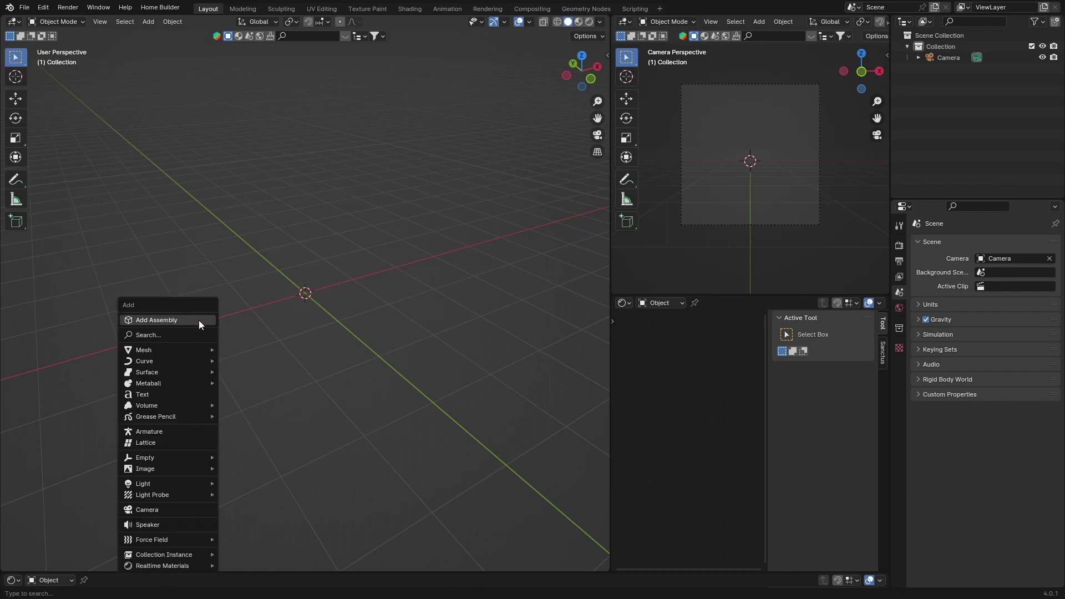
pyautogui.moveTo(174, 348)
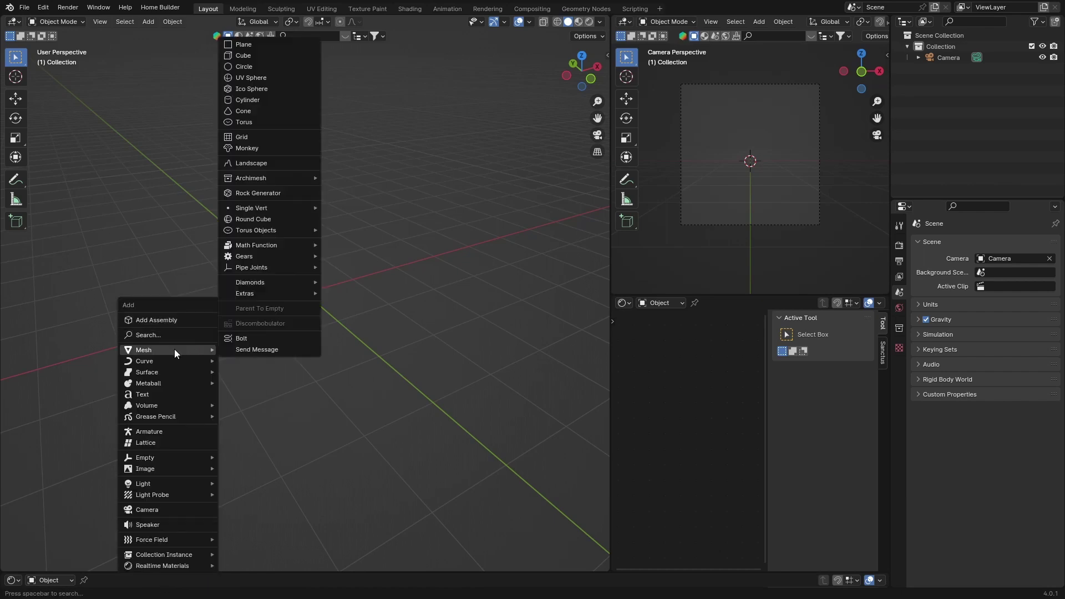
pyautogui.click(247, 87)
pyautogui.click(42, 561)
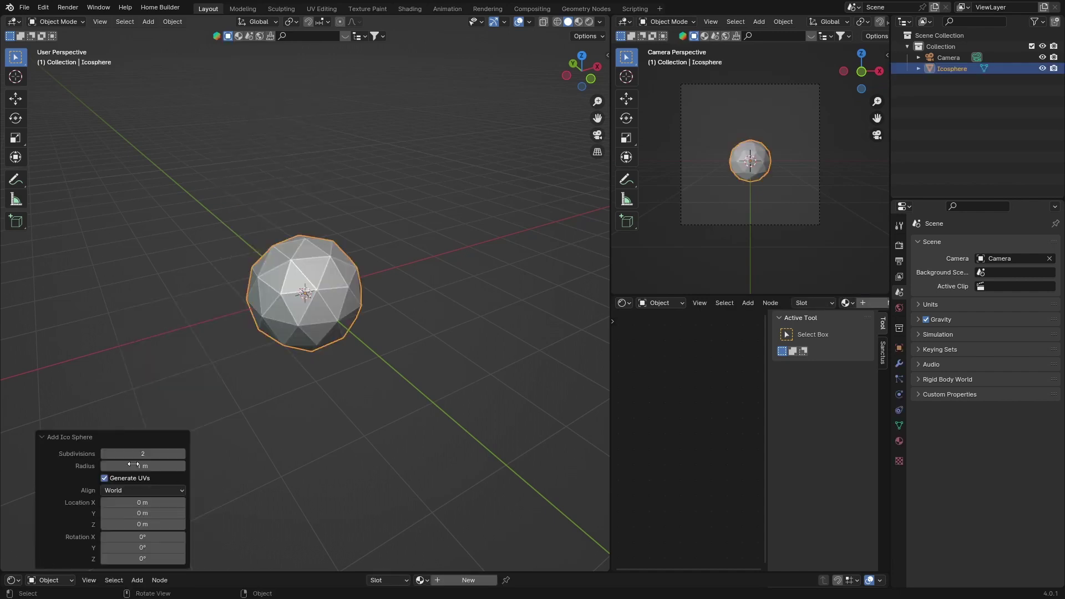
pyautogui.click(181, 454)
pyautogui.click(181, 453)
pyautogui.click(181, 454)
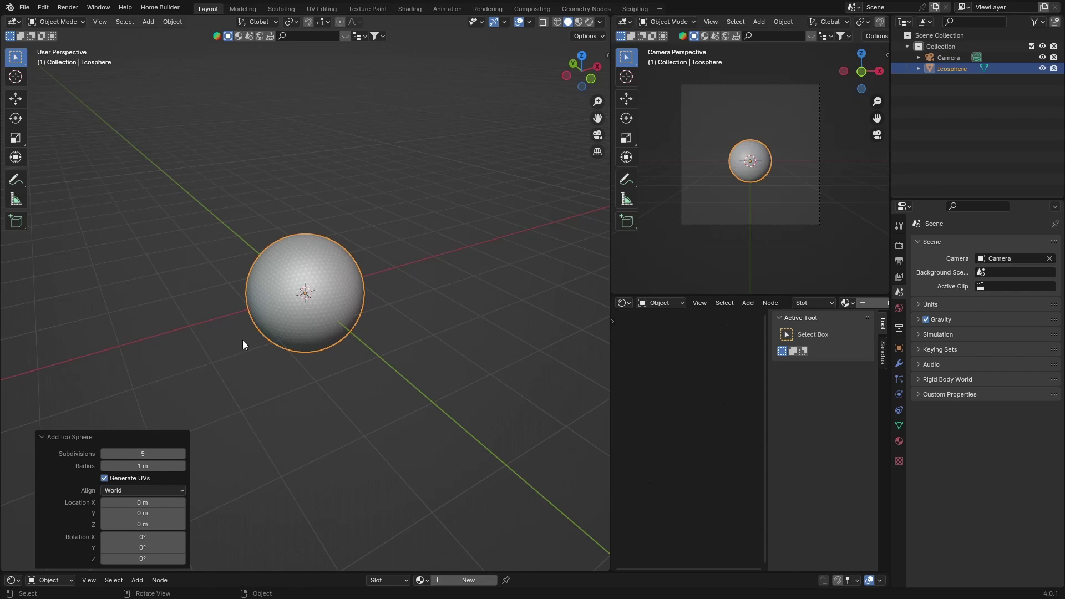
# Step: Apply Shade Smooth to the icosphere
pyautogui.scroll(5, 265, 311)
pyautogui.rightClick(273, 280)
pyautogui.click(274, 280)
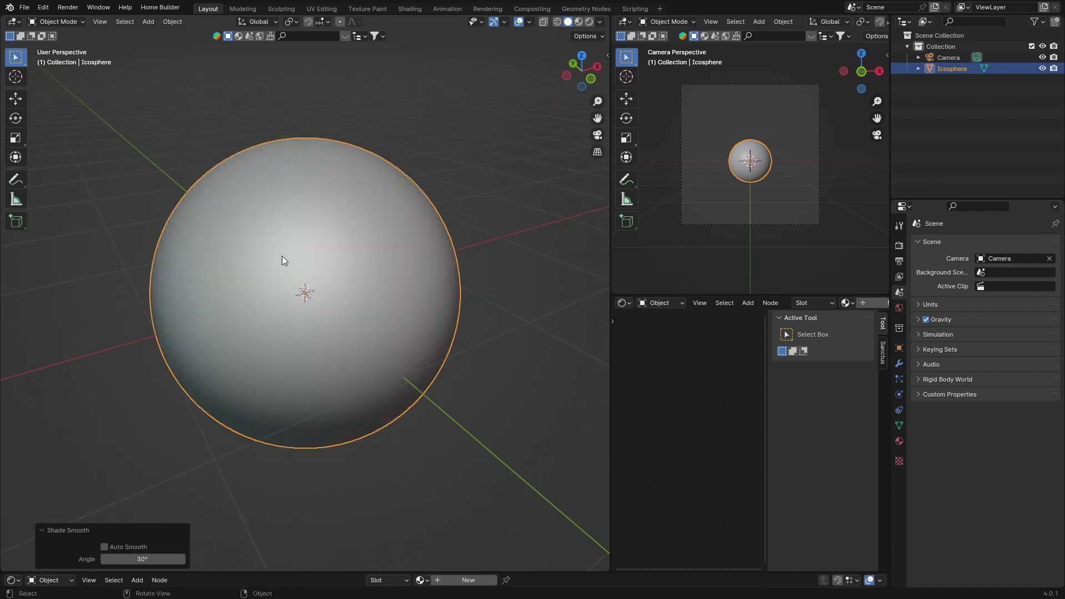
# Step: In the Shading workspace, show the sphere rendered with Scene Lights and Scene World turned off
pyautogui.click(410, 9)
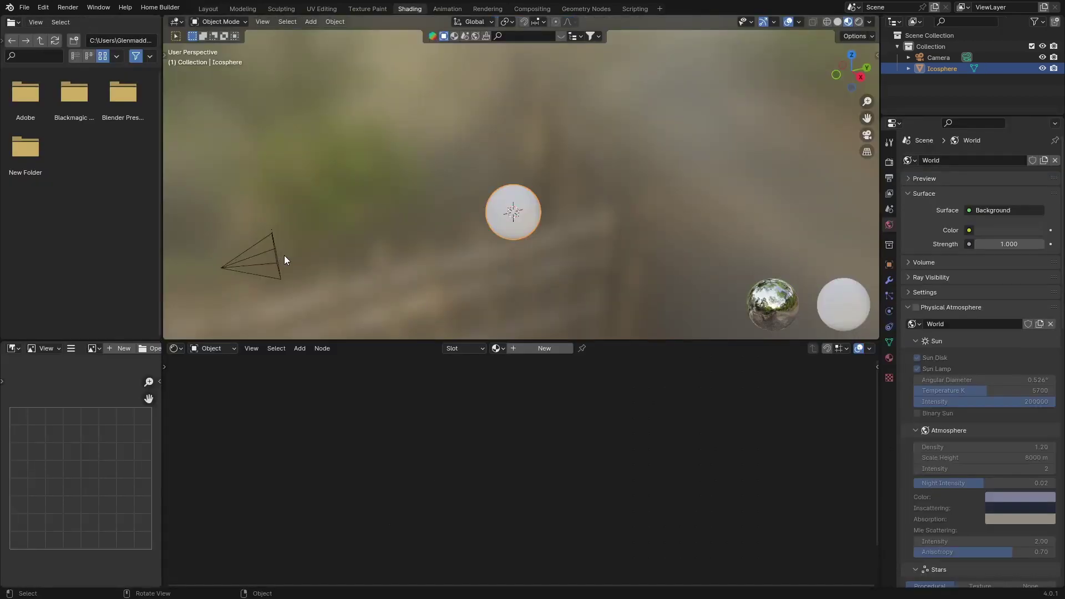
pyautogui.keyDown('ctrl'); pyautogui.moveTo(470, 291); pyautogui.dragTo(495, 288, button='middle'); pyautogui.keyUp('ctrl')
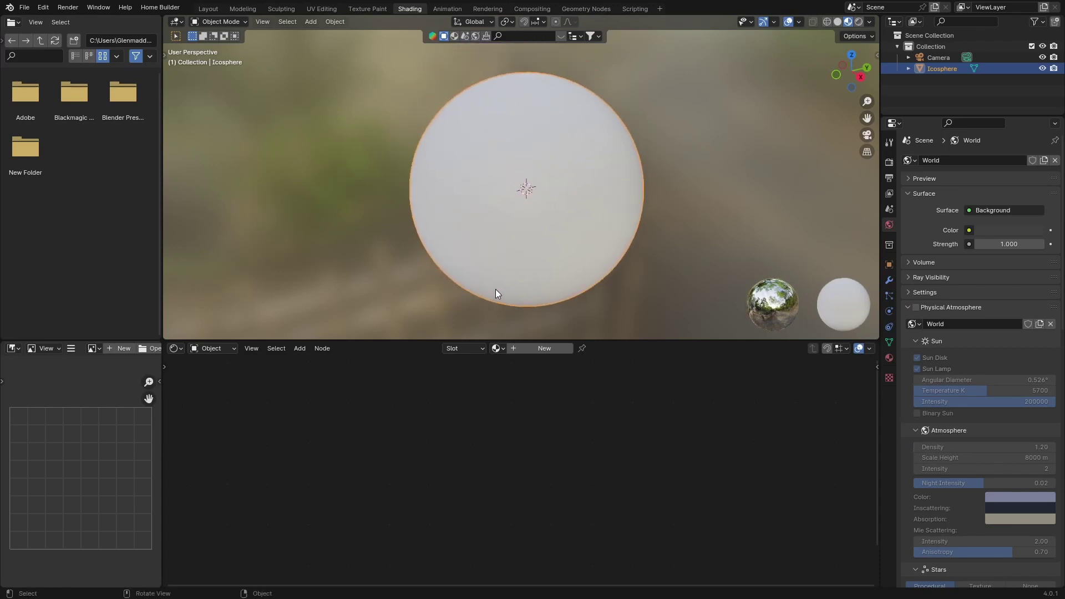
pyautogui.scroll(1, 497, 289)
pyautogui.click(859, 23)
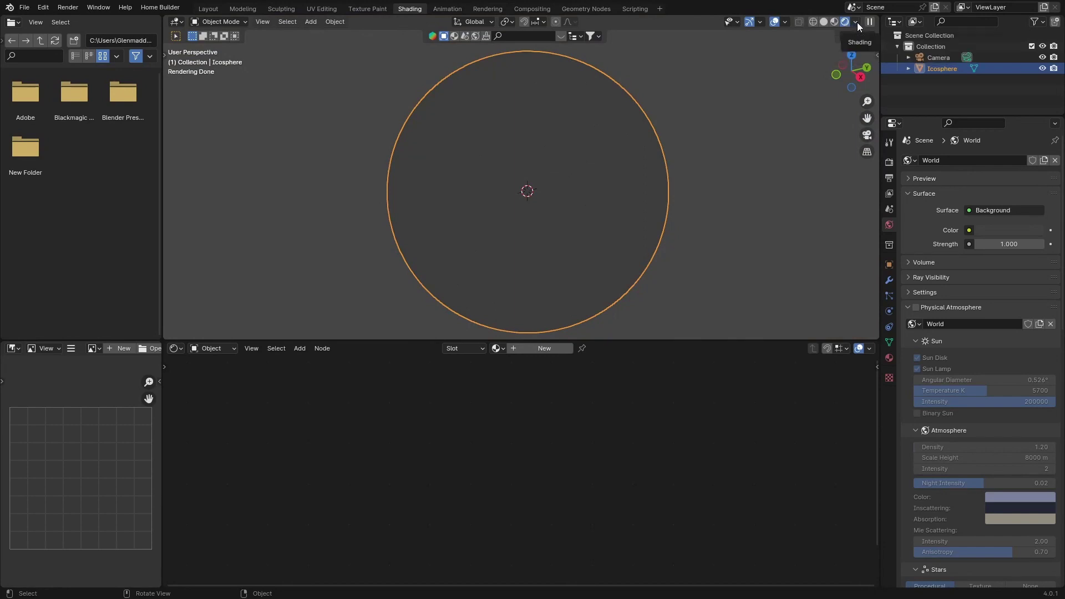
pyautogui.click(857, 22)
pyautogui.click(793, 113)
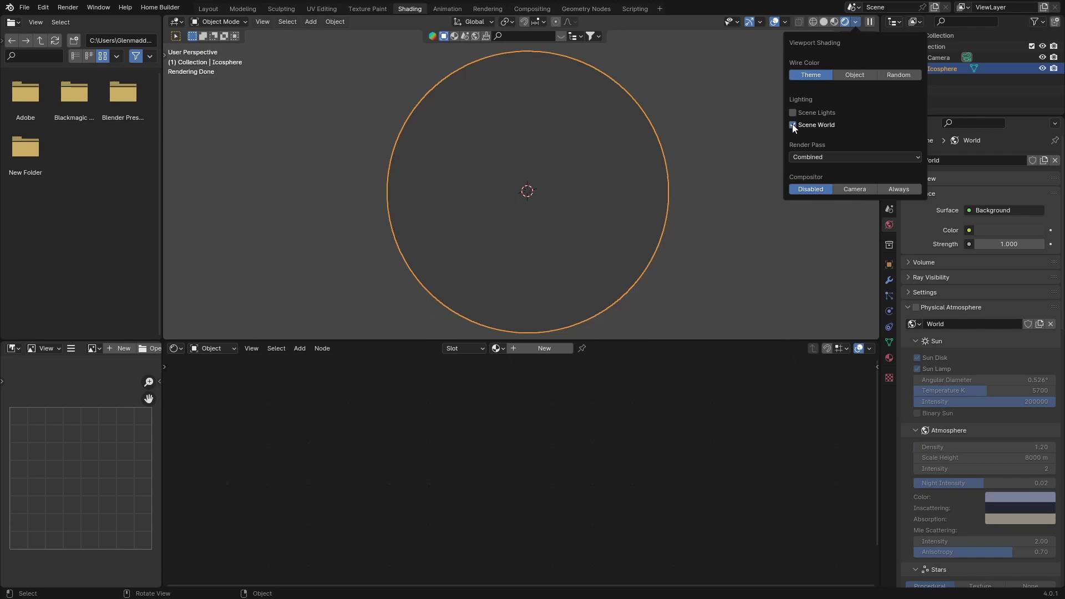
pyautogui.click(794, 125)
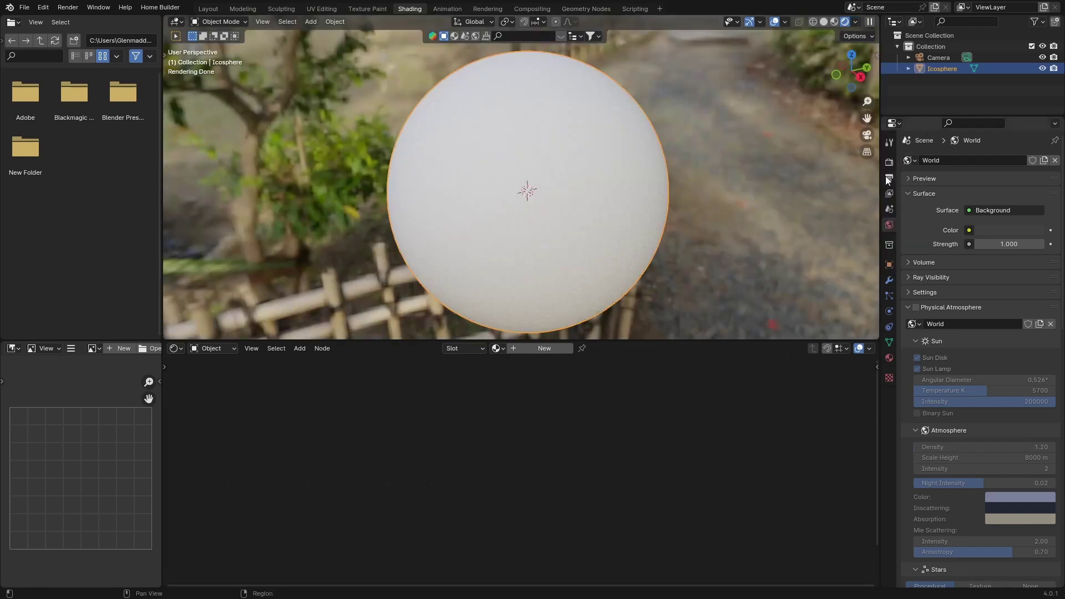
# Step: Set the render engine to Cycles in Render Properties
pyautogui.click(890, 162)
pyautogui.click(1001, 160)
pyautogui.click(987, 194)
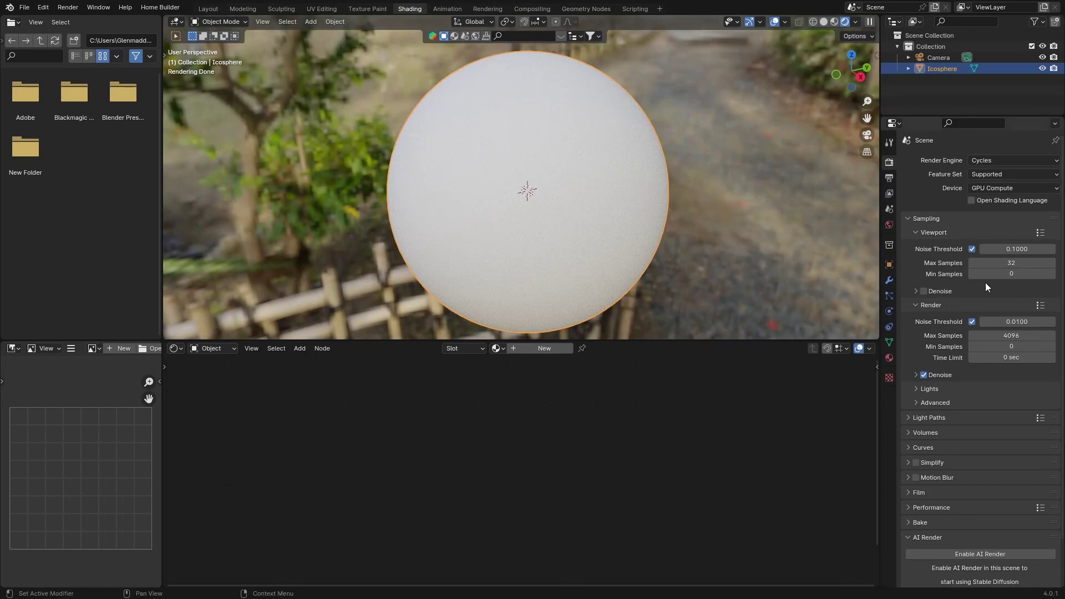
pyautogui.scroll(2, 512, 226)
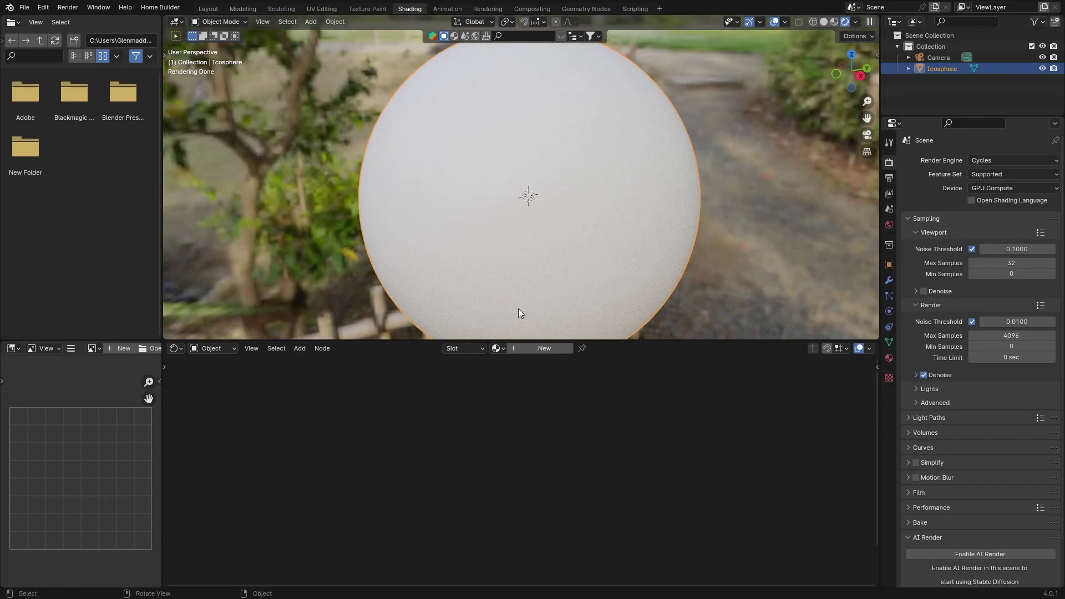
pyautogui.scroll(-1, 515, 308)
# Step: Create a new material for the icosphere and add a Gradient Texture node
pyautogui.click(543, 348)
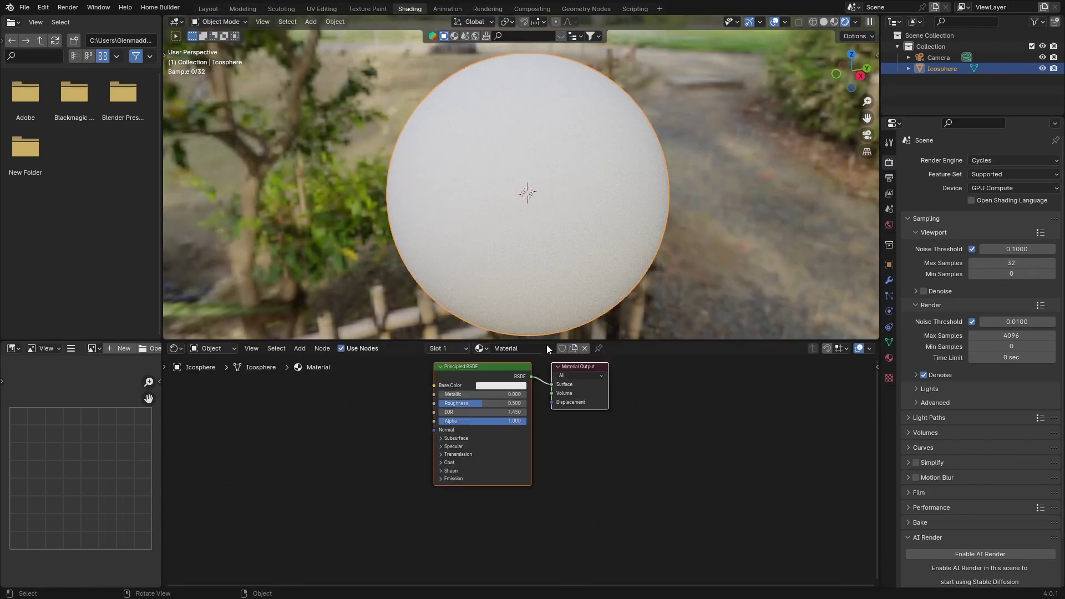
pyautogui.hotkey('shift', 'a')
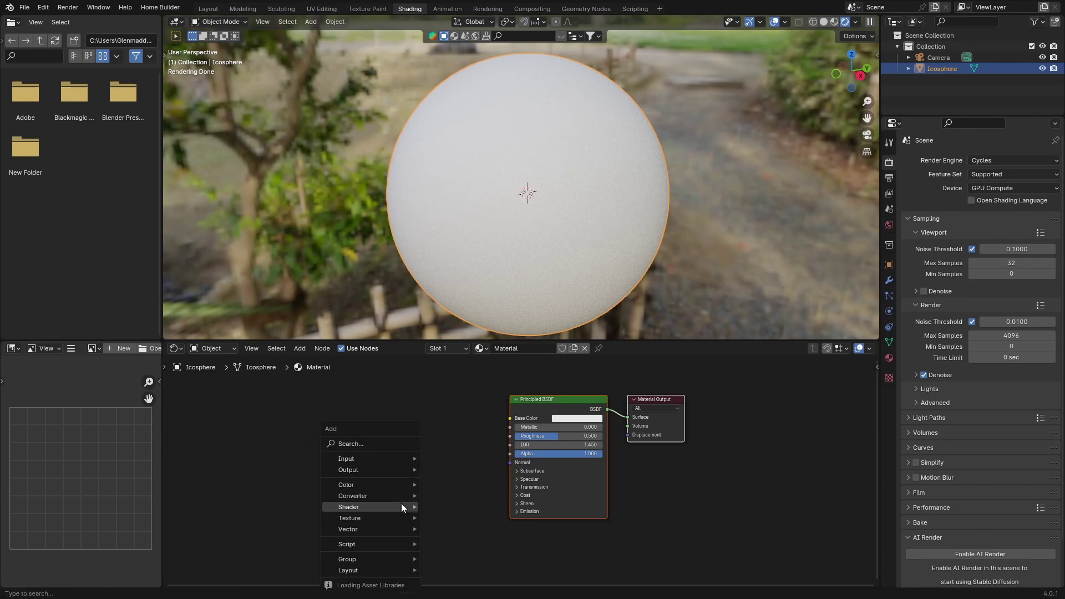
pyautogui.click(361, 442)
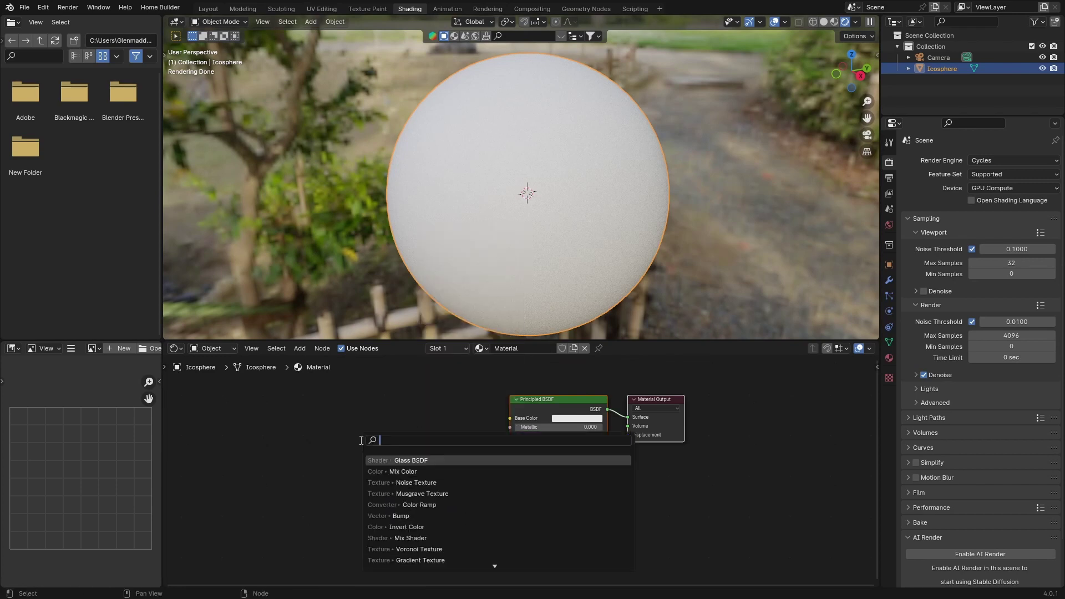
pyautogui.write('grad')
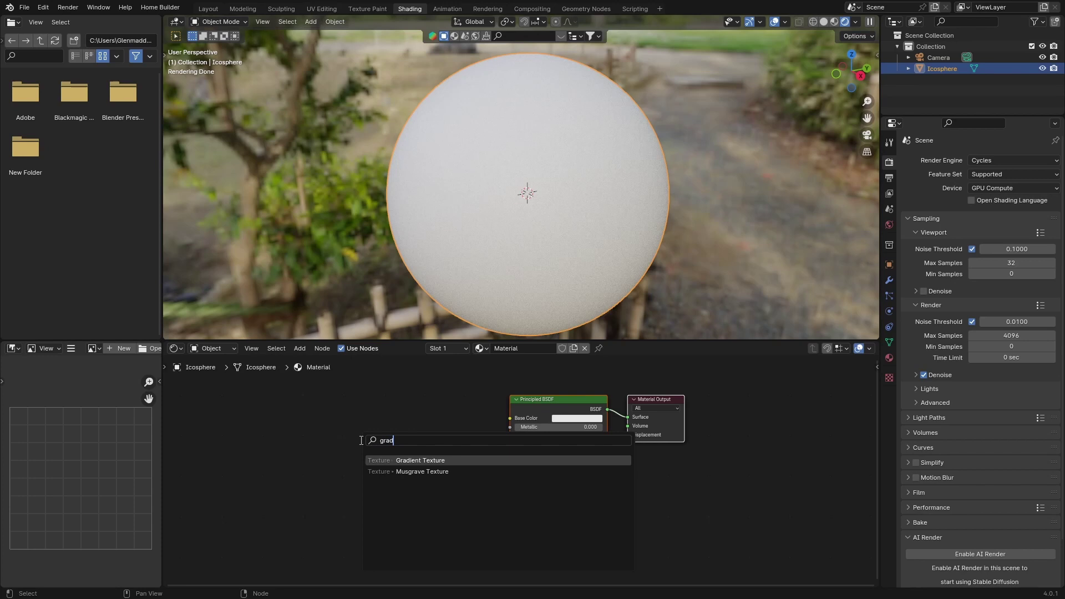
pyautogui.press('Return')
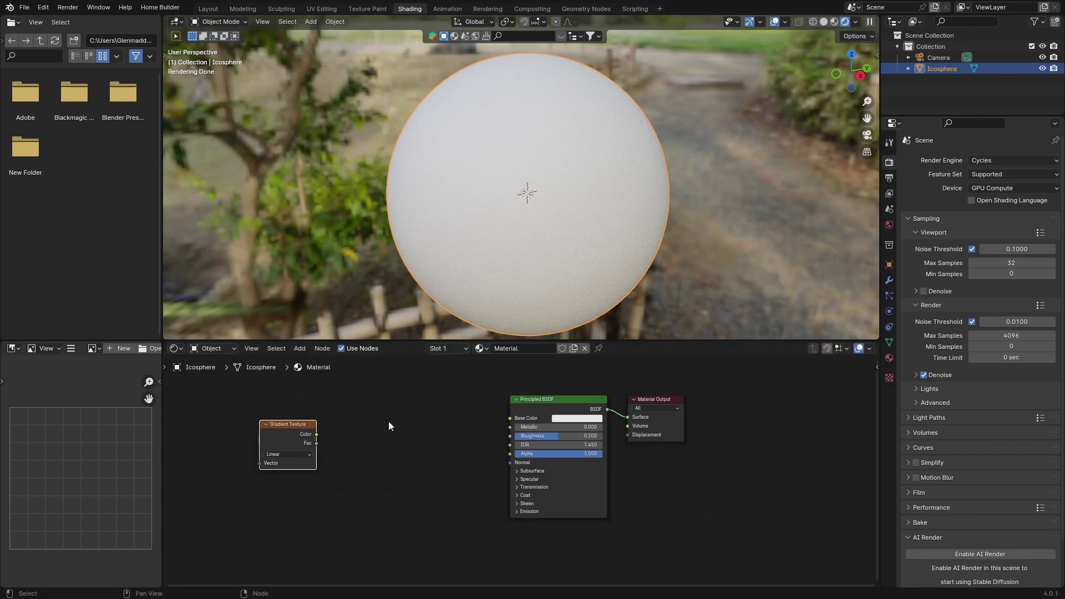
# Step: Add a Color Ramp, linking Gradient Color to its Fac and its Color to Base Color
pyautogui.hotkey('shift', 'a')
pyautogui.click(388, 421)
pyautogui.write('co')
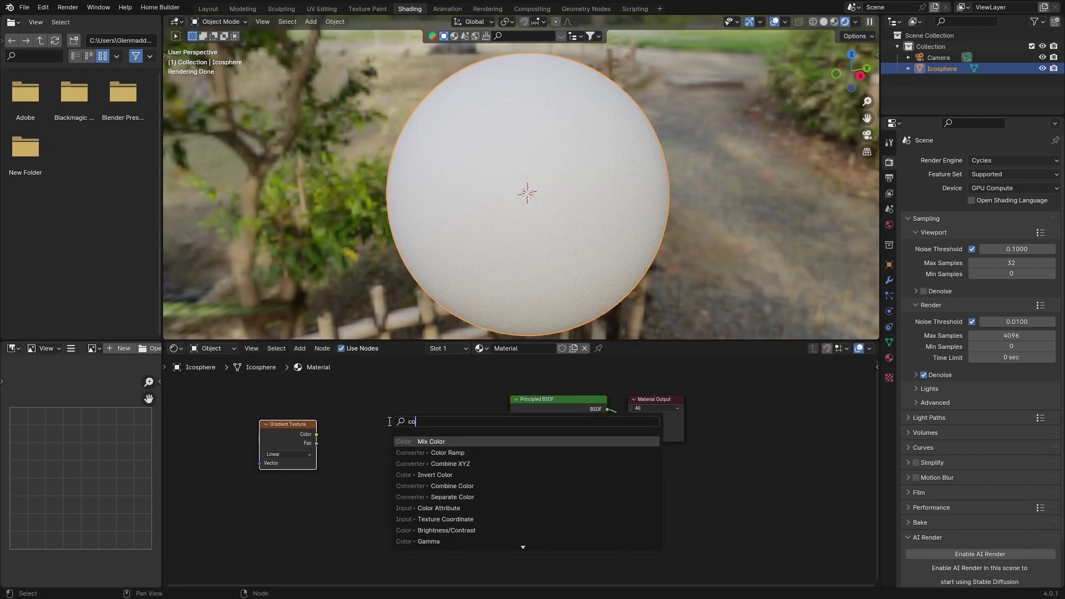
pyautogui.write('lor')
pyautogui.press('Down')
pyautogui.press('Return')
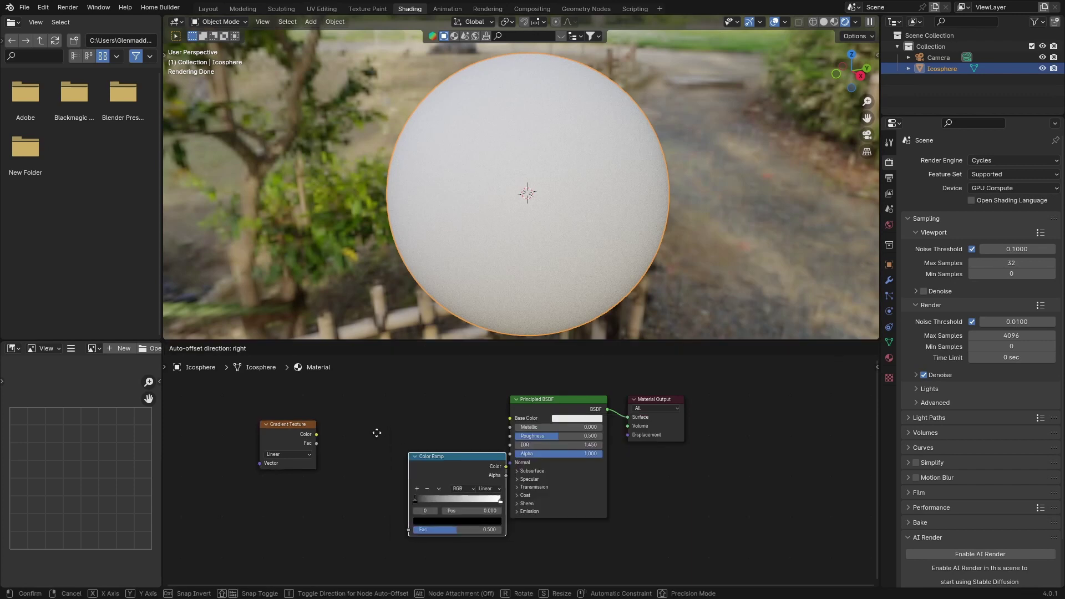
pyautogui.click(356, 411)
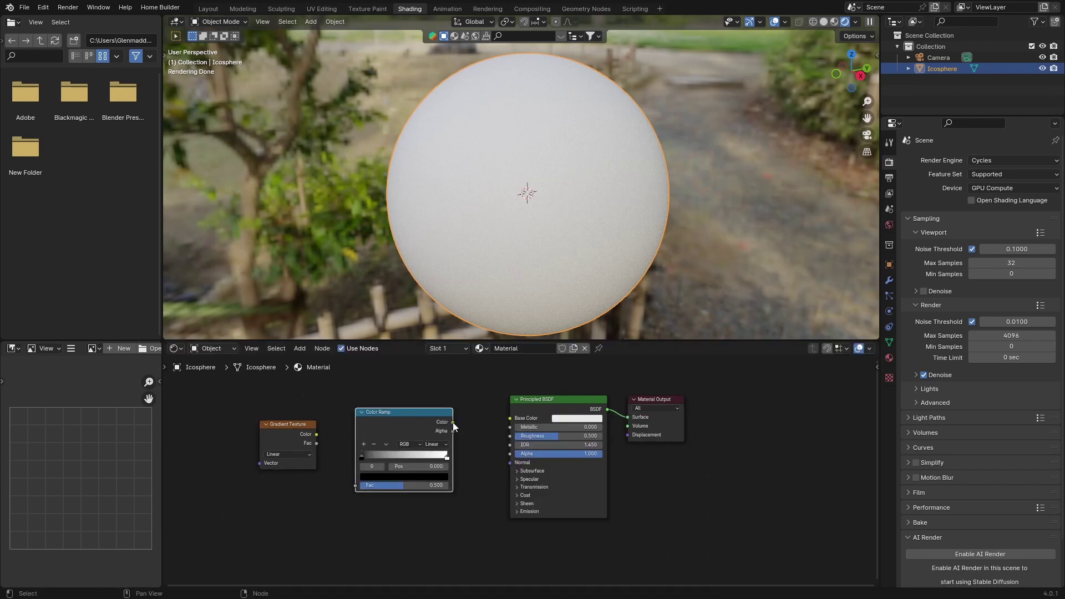
pyautogui.moveTo(453, 422); pyautogui.dragTo(510, 419)
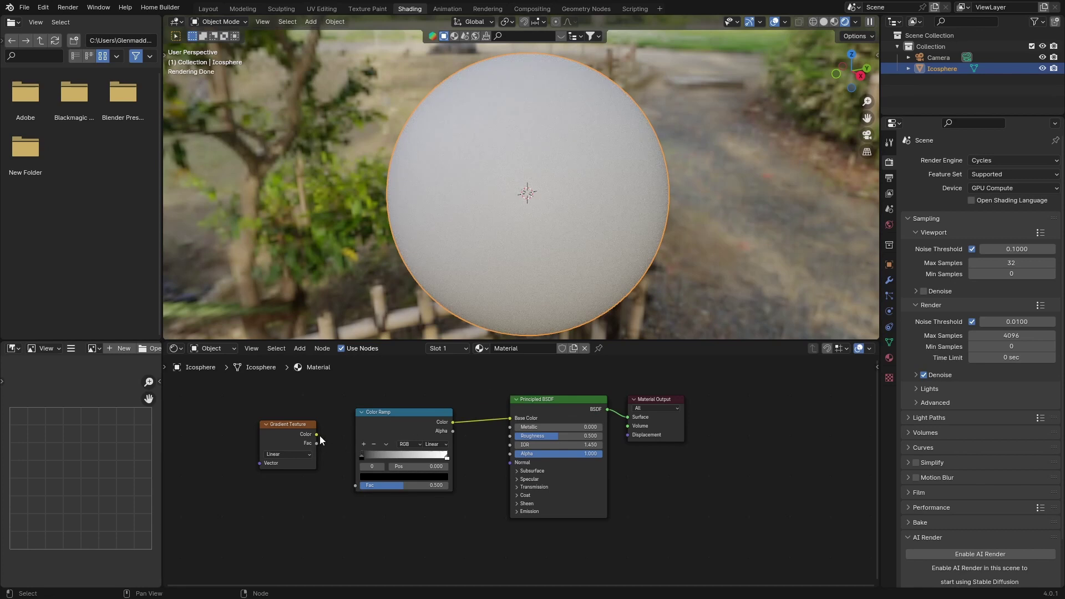
pyautogui.moveTo(316, 434); pyautogui.dragTo(355, 485)
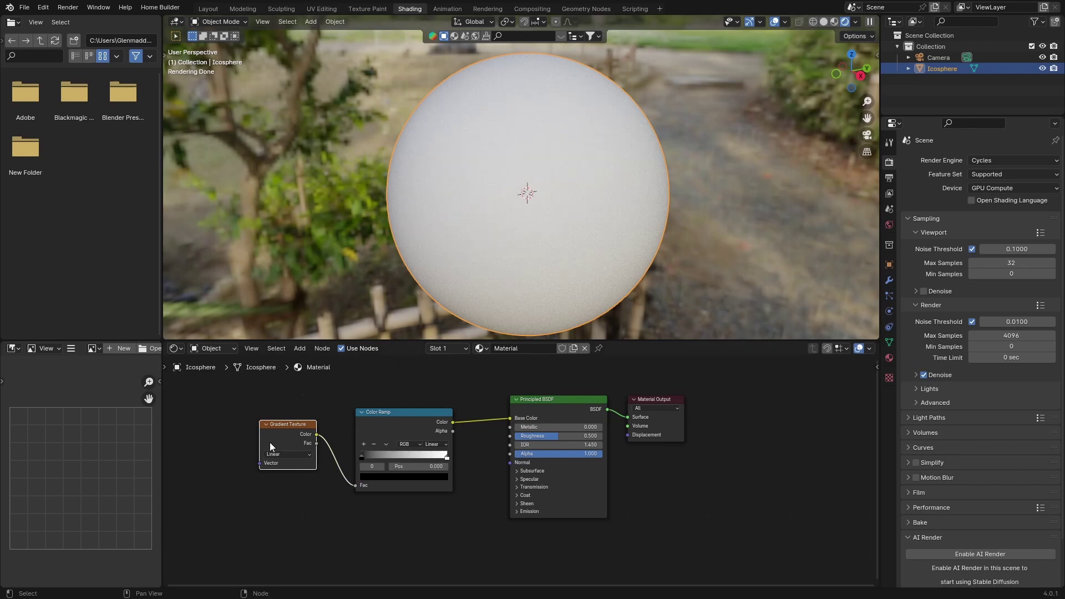
pyautogui.moveTo(265, 437); pyautogui.dragTo(186, 406)
# Step: Add a Mix node through the node search for 'mix'
pyautogui.hotkey('shift', 'a')
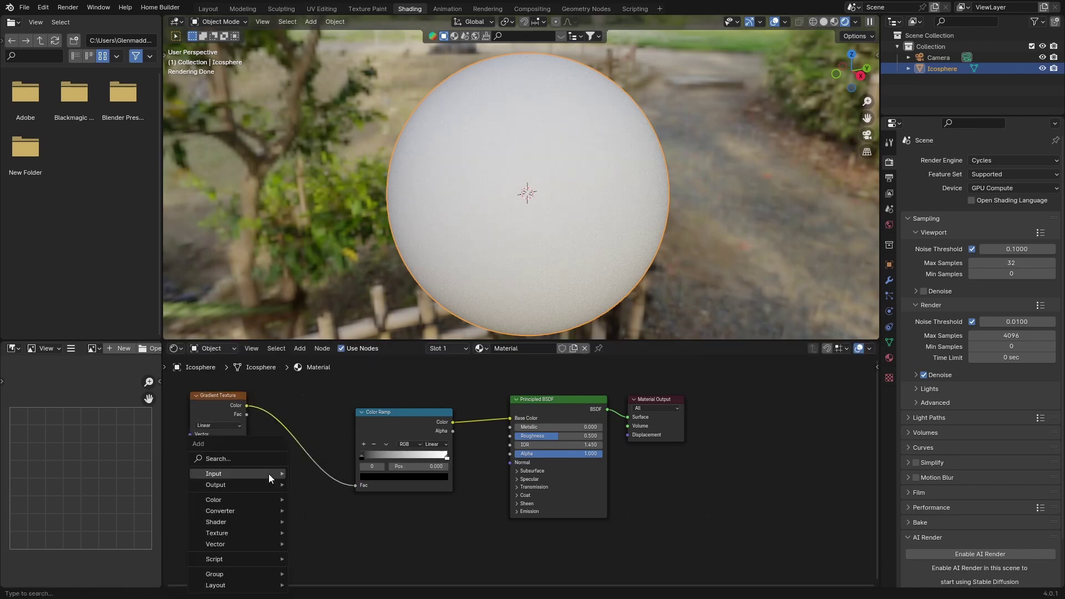
pyautogui.moveTo(269, 474)
pyautogui.click(239, 459)
pyautogui.write('mi')
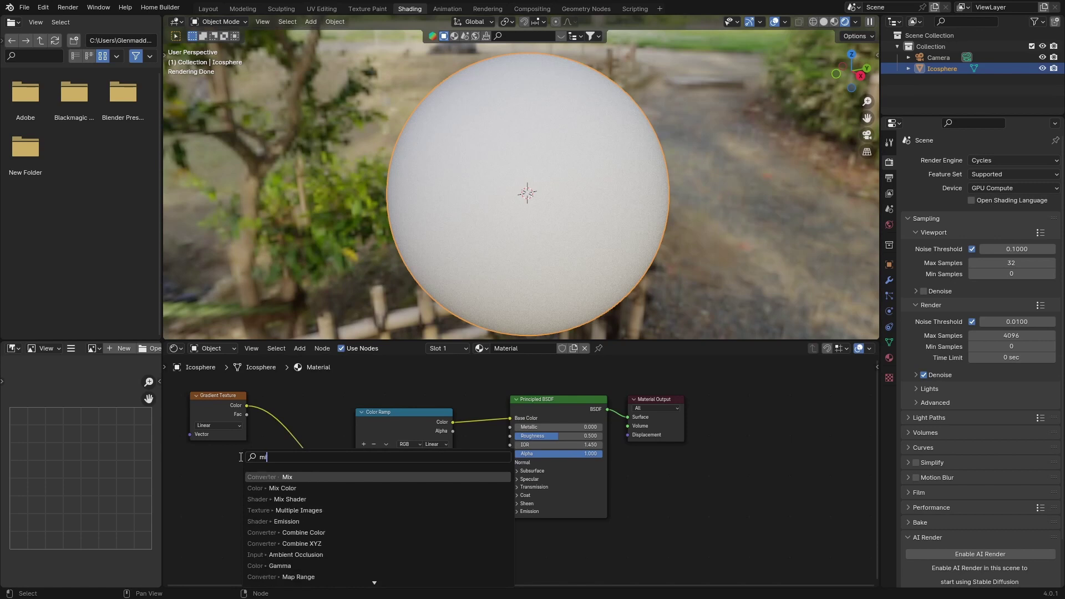
pyautogui.press('Escape')
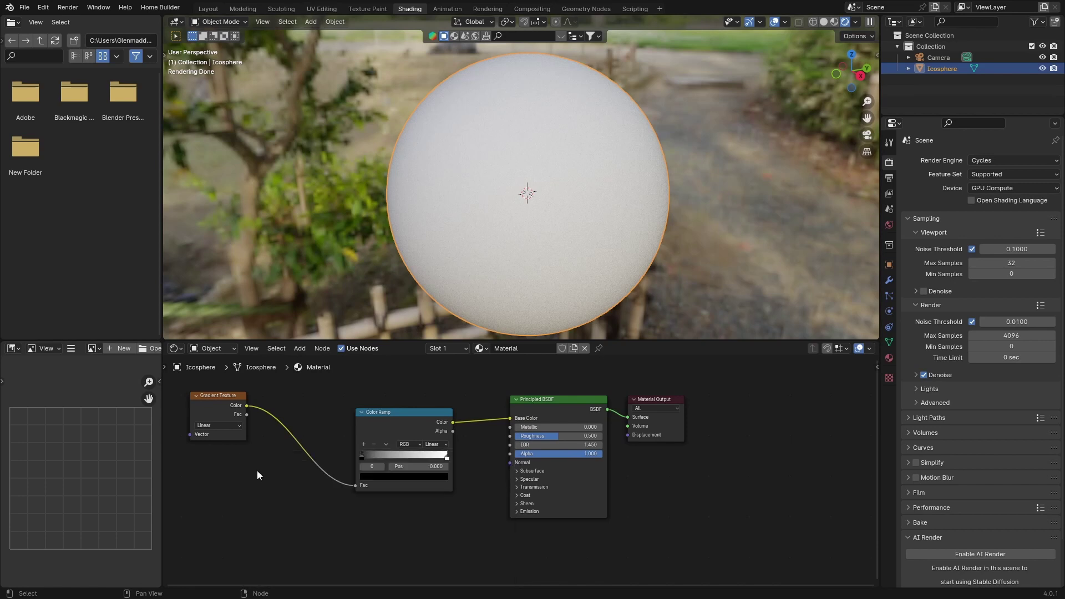
pyautogui.hotkey('shift', 'a')
pyautogui.moveTo(259, 474)
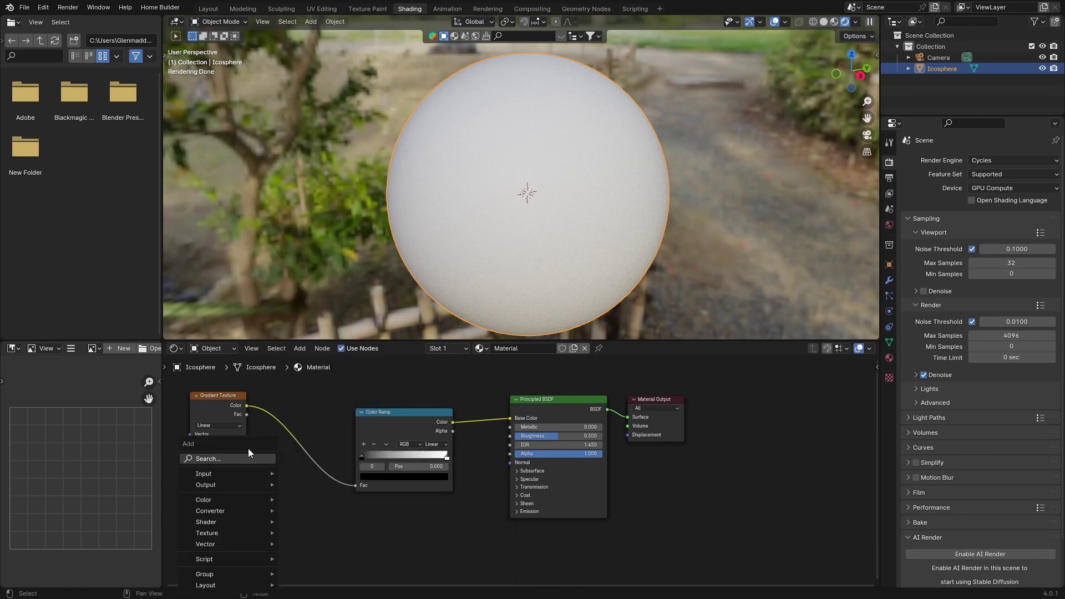
pyautogui.click(248, 458)
pyautogui.write('mix')
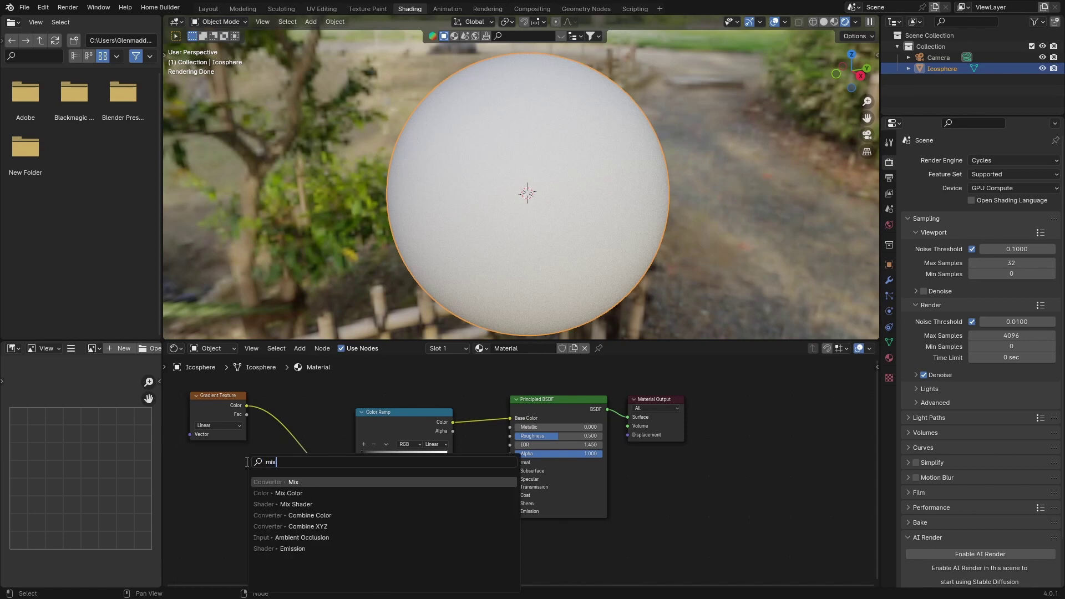
pyautogui.press('Return')
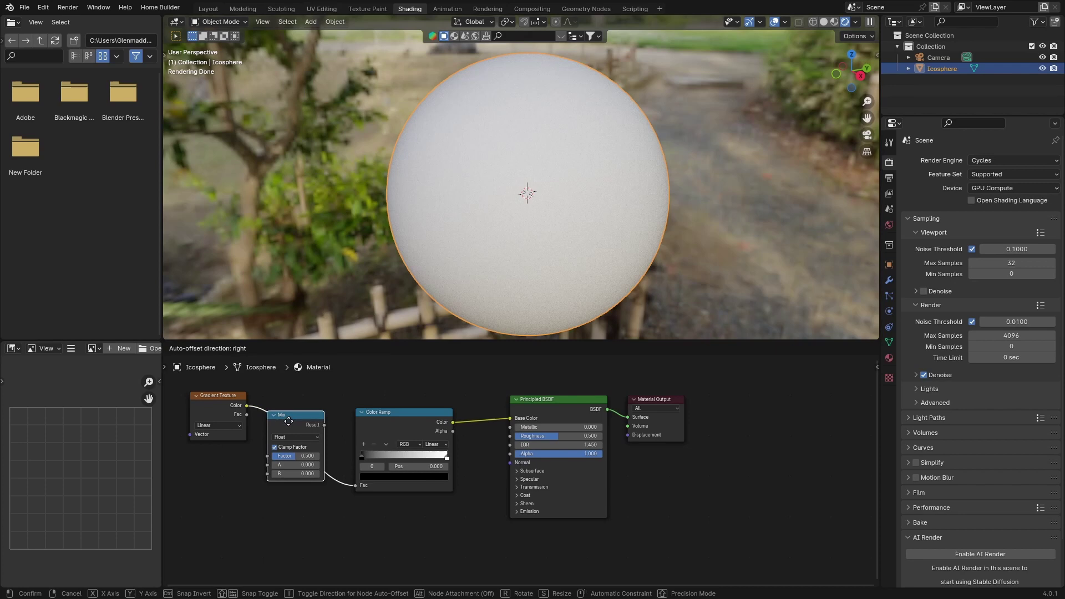
# Step: Drop the Mix node onto the Gradient Texture–Color Ramp link
pyautogui.click(288, 425)
pyautogui.moveTo(218, 491)
pyautogui.mouseDown()
pyautogui.moveTo(239, 501)
pyautogui.moveTo(228, 501)
pyautogui.mouseUp()
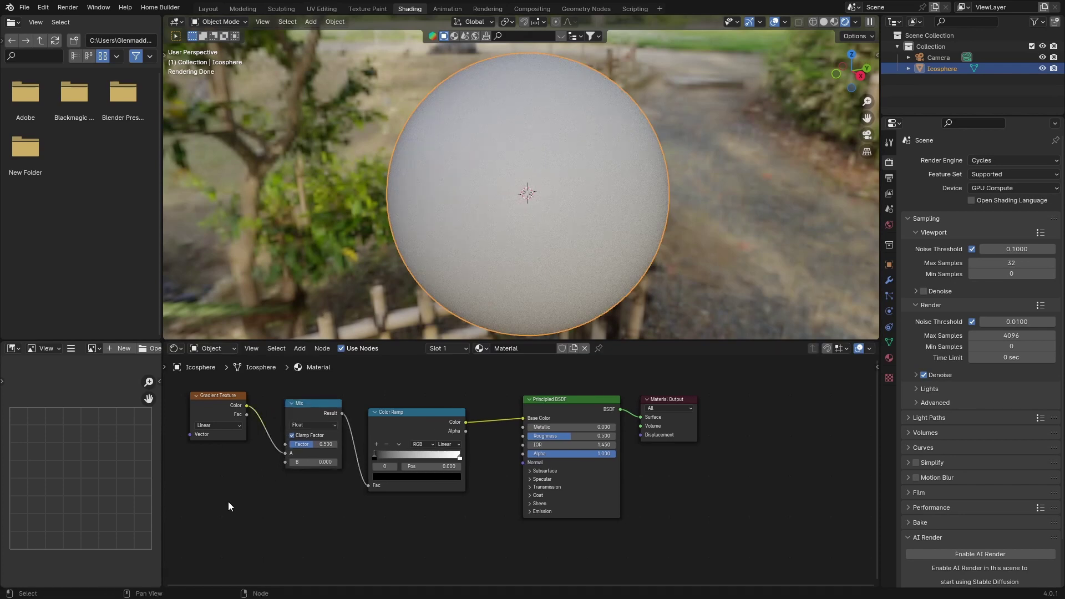
pyautogui.moveTo(228, 501); pyautogui.dragTo(260, 503, button='middle')
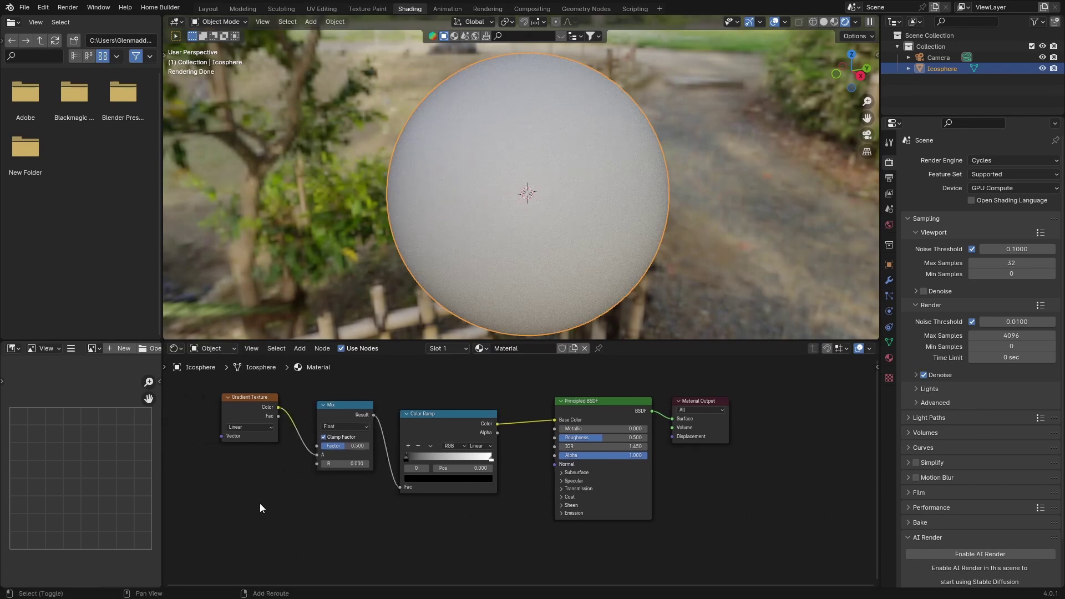
# Step: Add a Noise Texture below the gradient and connect its Color to the Mix B input
pyautogui.hotkey('shift', 'a')
pyautogui.moveTo(249, 500)
pyautogui.click(218, 460)
pyautogui.write('noi')
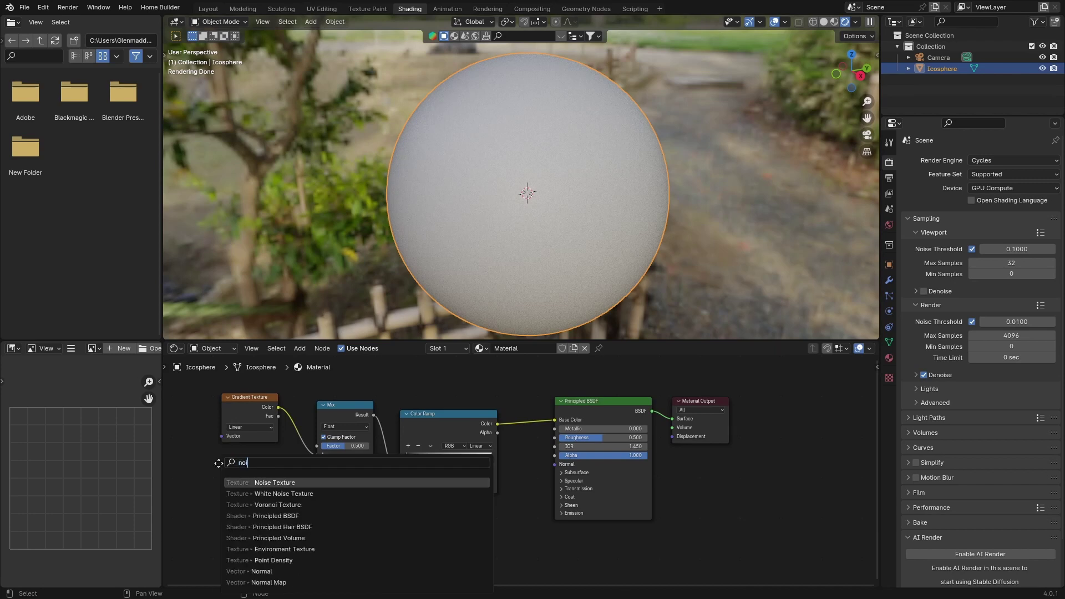
pyautogui.press('Return')
pyautogui.click(217, 469)
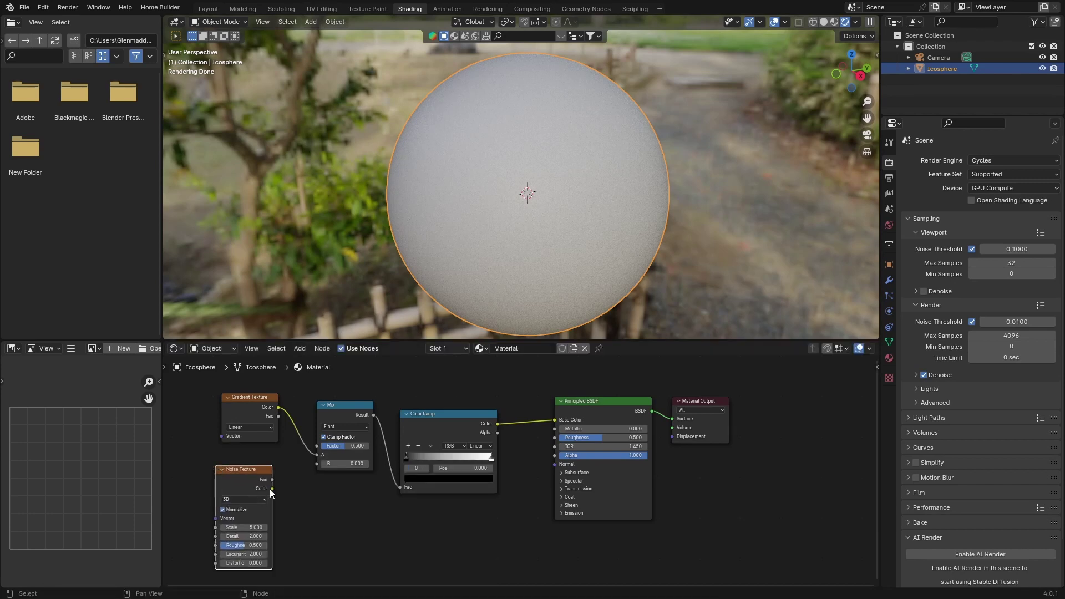
pyautogui.moveTo(271, 488); pyautogui.dragTo(317, 464)
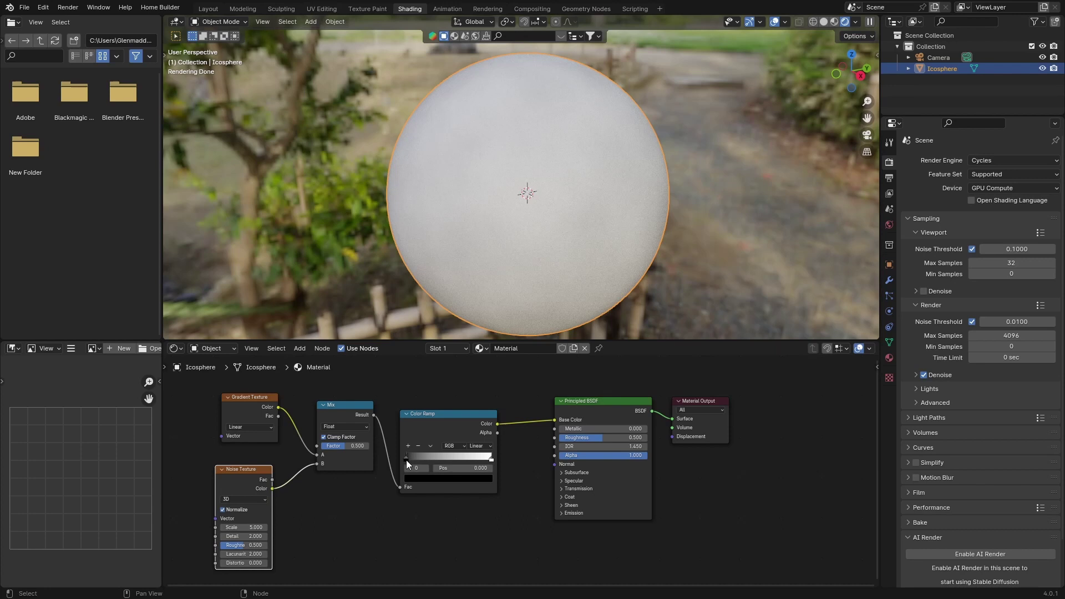
pyautogui.moveTo(406, 460); pyautogui.dragTo(473, 455)
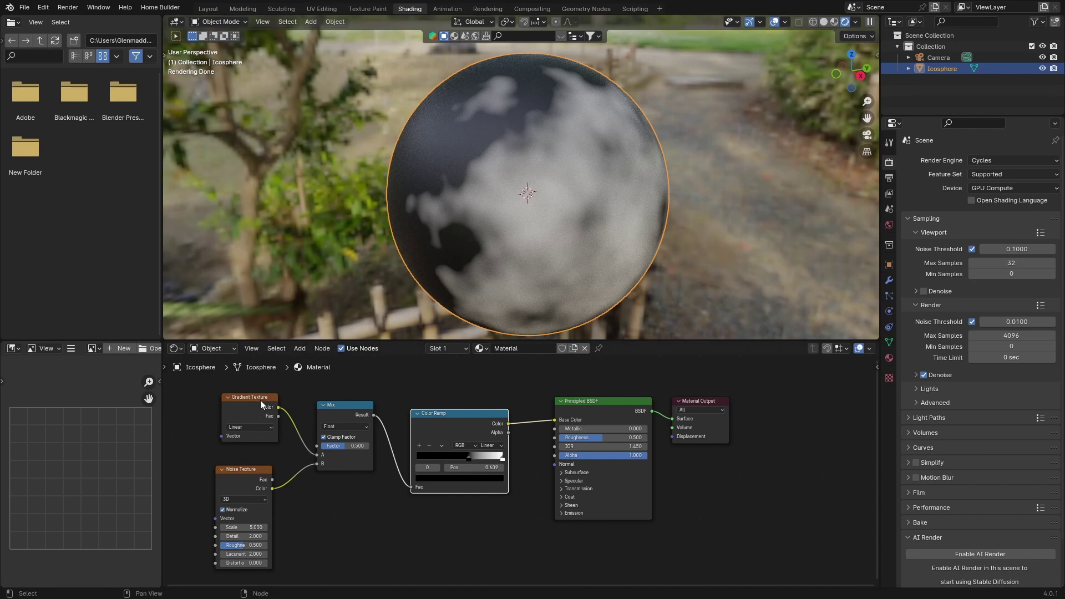
# Step: Set the Color Ramp to Constant interpolation and slide the white stop toward the middle
pyautogui.click(490, 446)
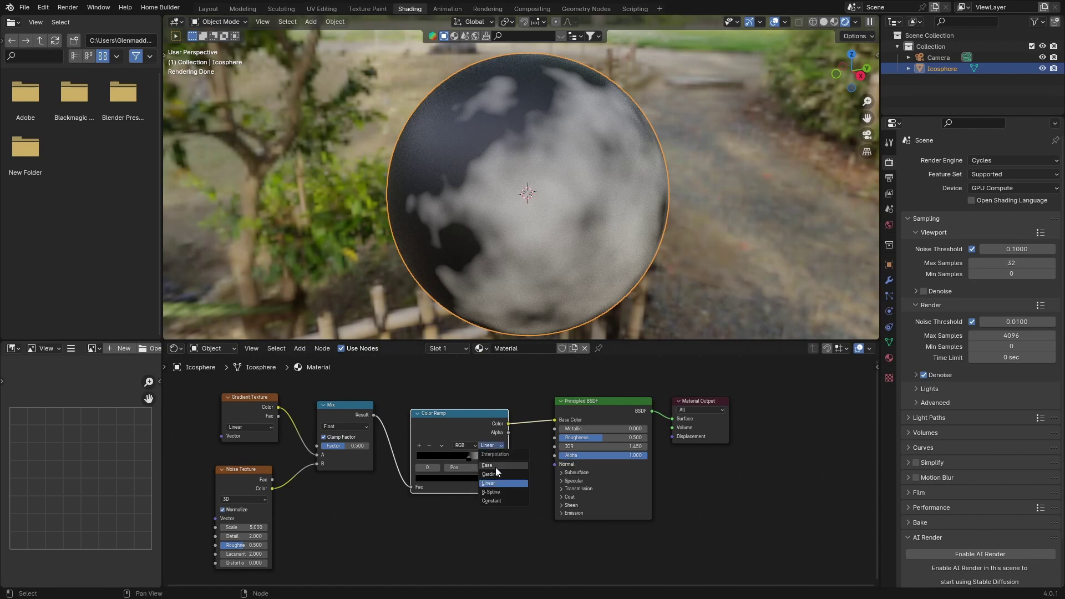
pyautogui.click(491, 501)
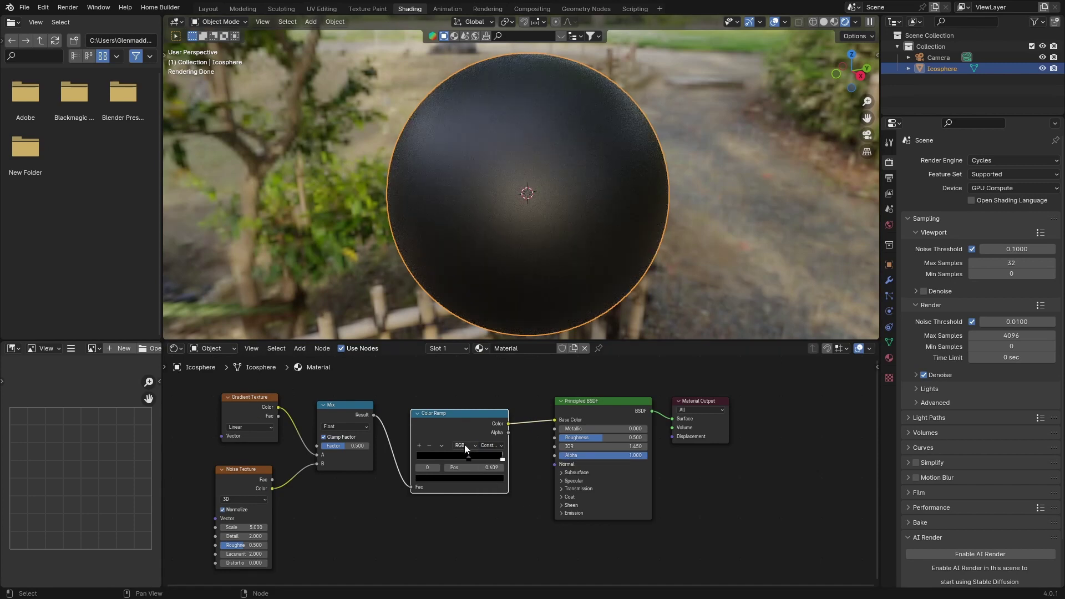
pyautogui.moveTo(502, 459); pyautogui.dragTo(471, 458)
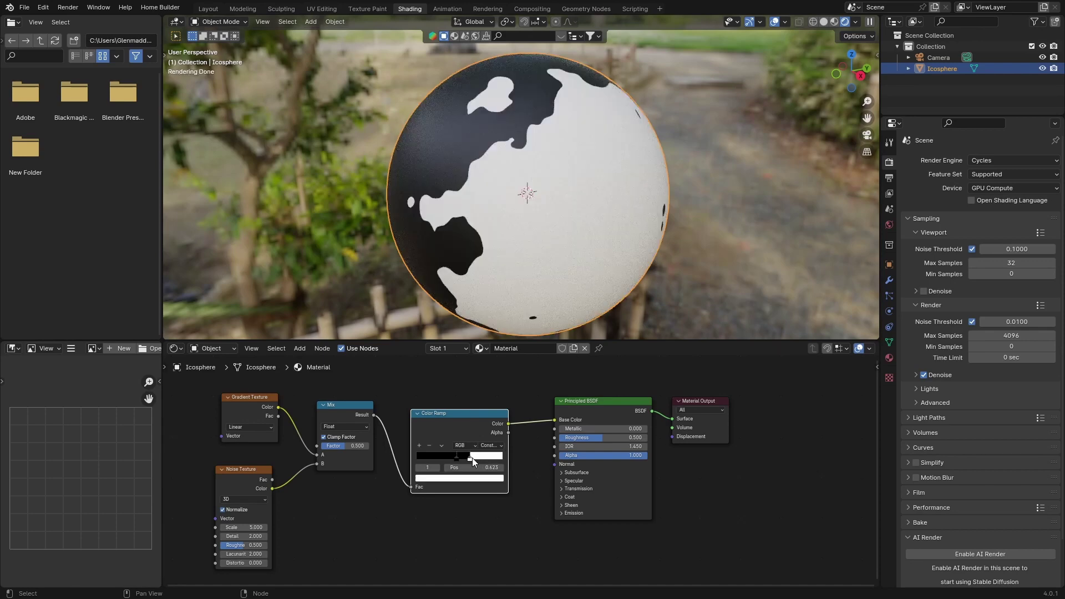
# Step: Lower the Mix factor to 0.317 and raise the Noise Texture scale to about 73.6
pyautogui.moveTo(418, 231); pyautogui.dragTo(466, 234, button='middle')
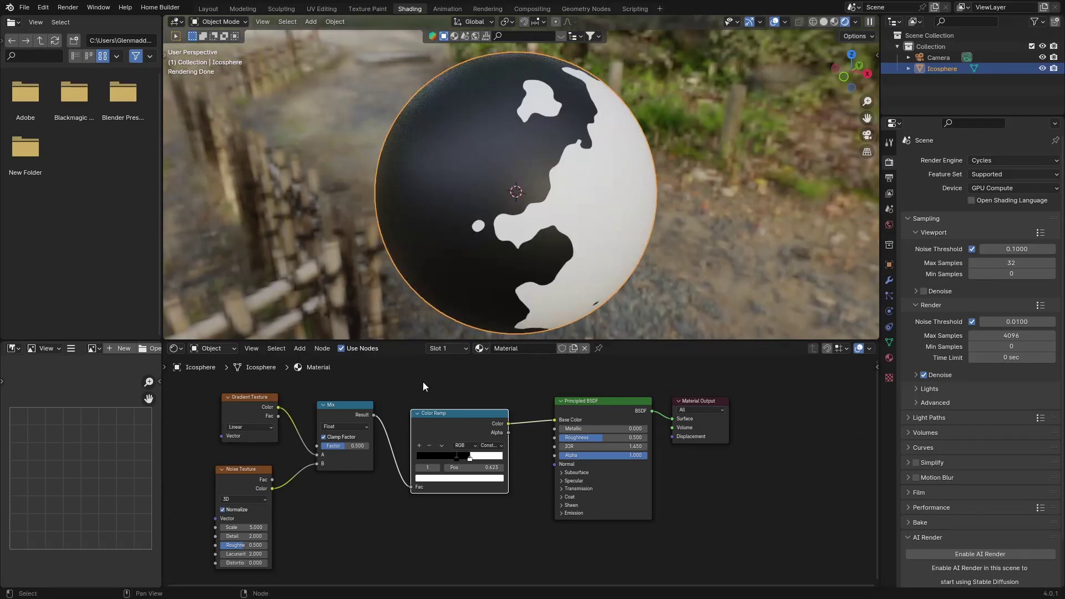
pyautogui.moveTo(336, 448); pyautogui.dragTo(328, 448)
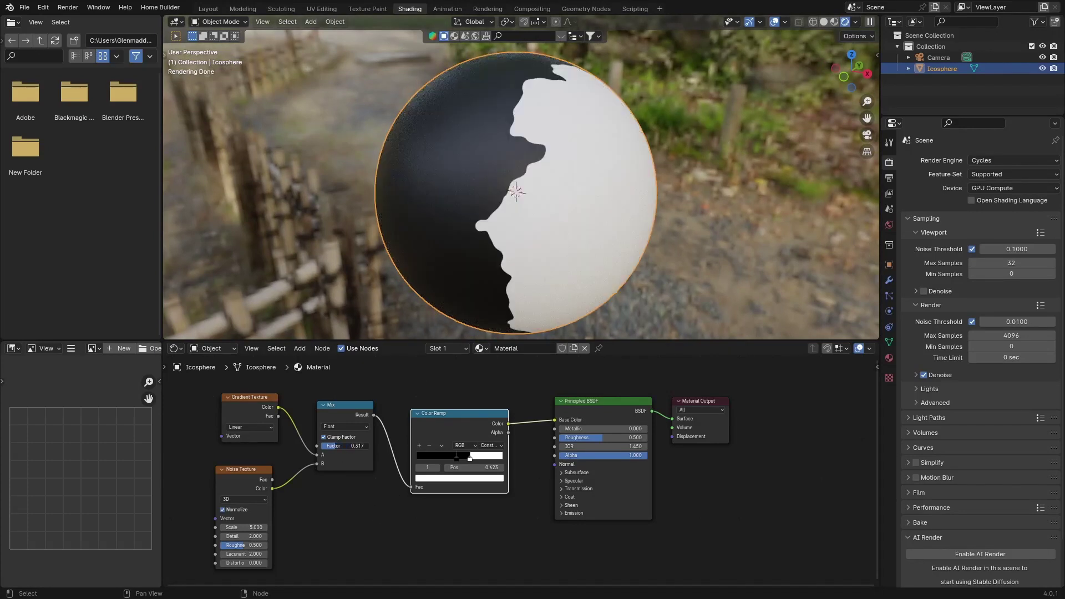
pyautogui.moveTo(462, 272); pyautogui.dragTo(333, 155, button='middle')
pyautogui.moveTo(244, 527); pyautogui.dragTo(366, 527)
pyautogui.moveTo(584, 177)
pyautogui.mouseDown(button='middle')
pyautogui.moveTo(351, 169)
pyautogui.moveTo(378, 228)
pyautogui.moveTo(461, 245)
pyautogui.moveTo(514, 199)
pyautogui.moveTo(471, 128)
pyautogui.moveTo(458, 217)
pyautogui.moveTo(585, 148)
pyautogui.mouseUp(button='middle')
pyautogui.scroll(2, 586, 148)
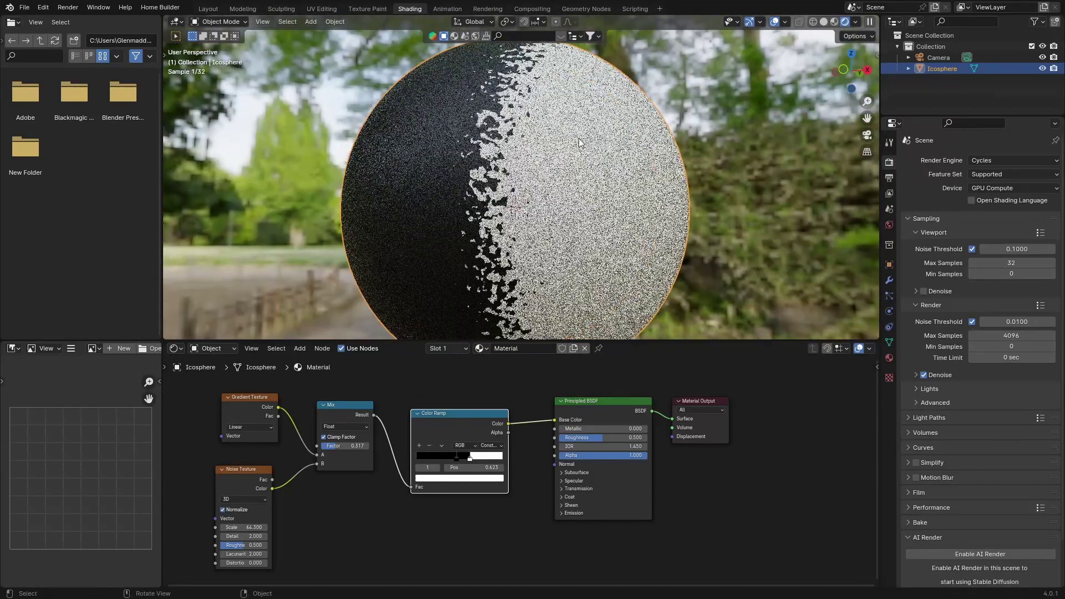
pyautogui.moveTo(244, 527); pyautogui.dragTo(270, 527)
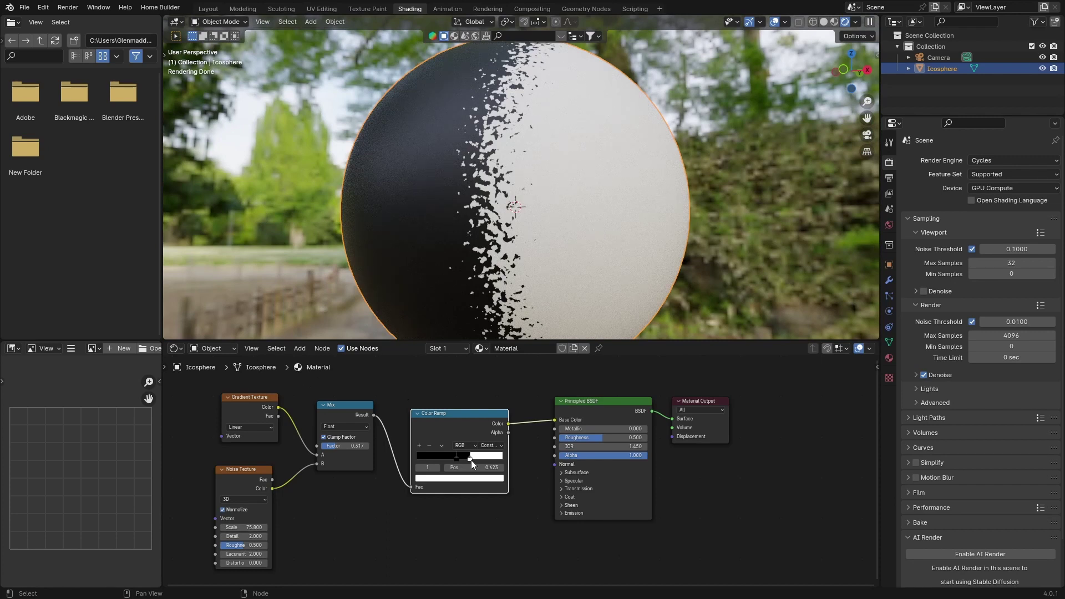
# Step: Recolour the ramp stops: white becomes yellow, black becomes blue
pyautogui.click(458, 478)
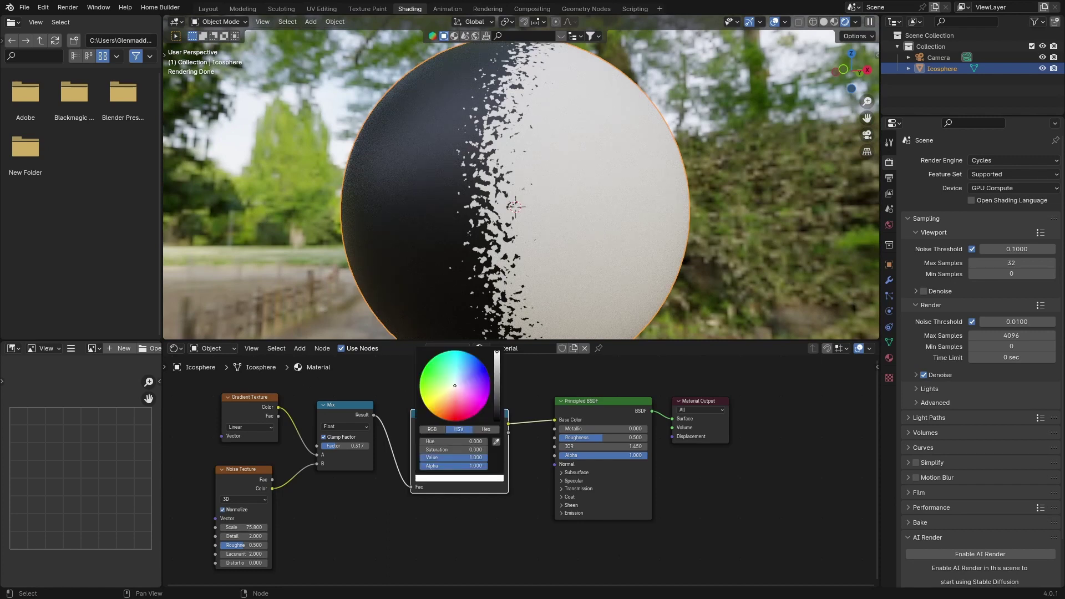
pyautogui.moveTo(453, 387)
pyautogui.mouseDown()
pyautogui.moveTo(427, 389)
pyautogui.moveTo(429, 409)
pyautogui.mouseUp()
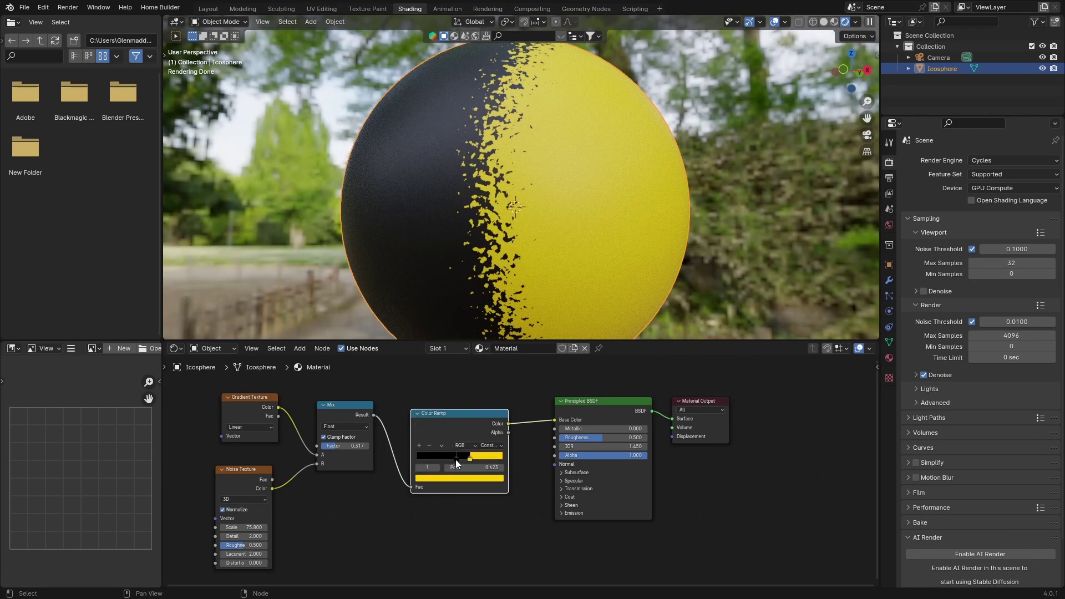
pyautogui.click(456, 459)
pyautogui.click(450, 478)
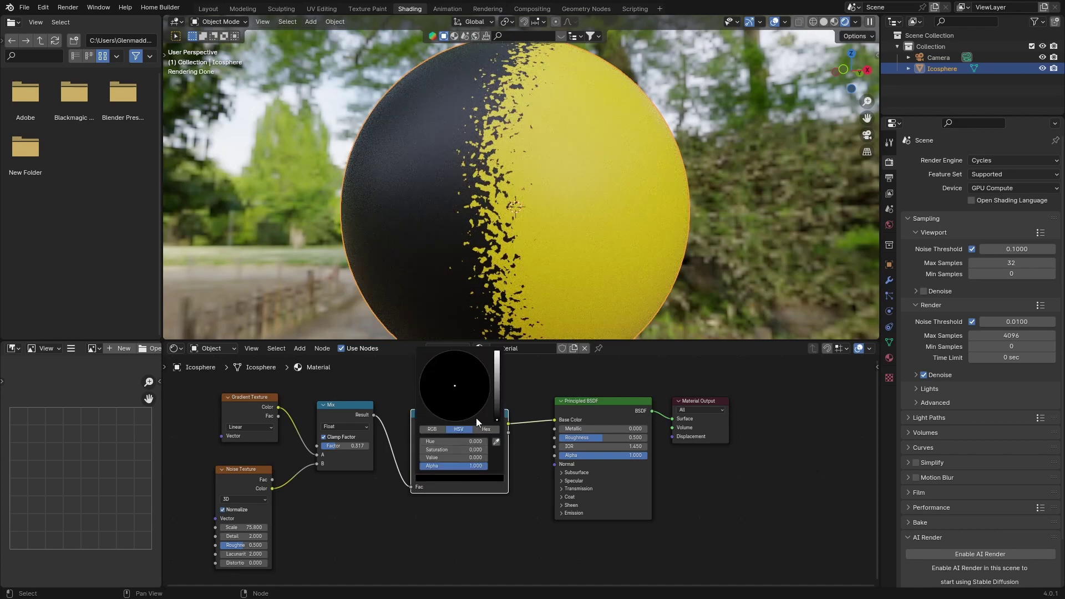
pyautogui.moveTo(497, 421); pyautogui.dragTo(497, 357)
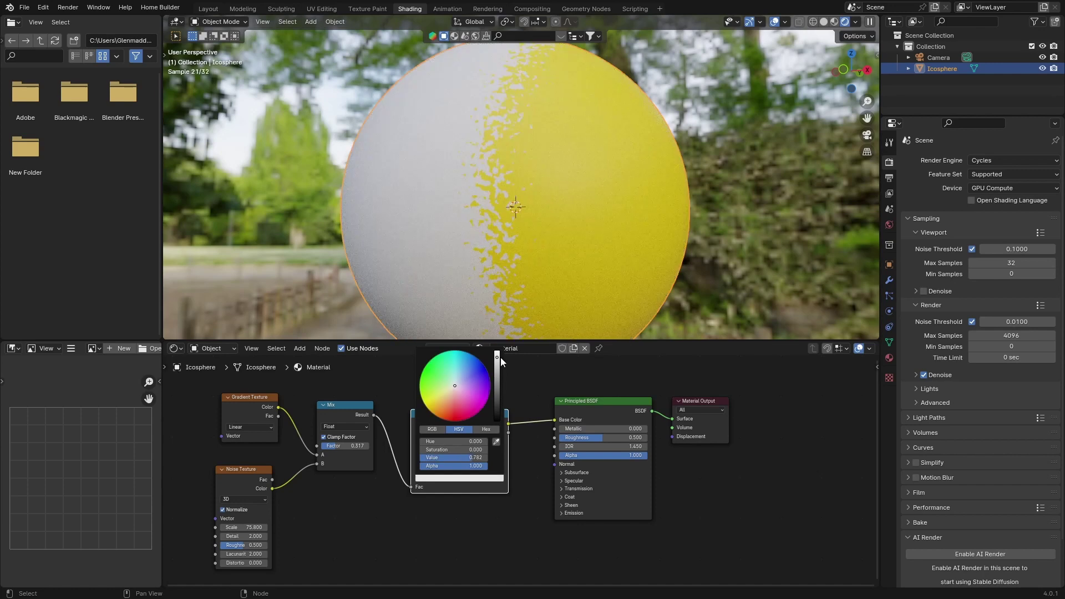
pyautogui.click(465, 363)
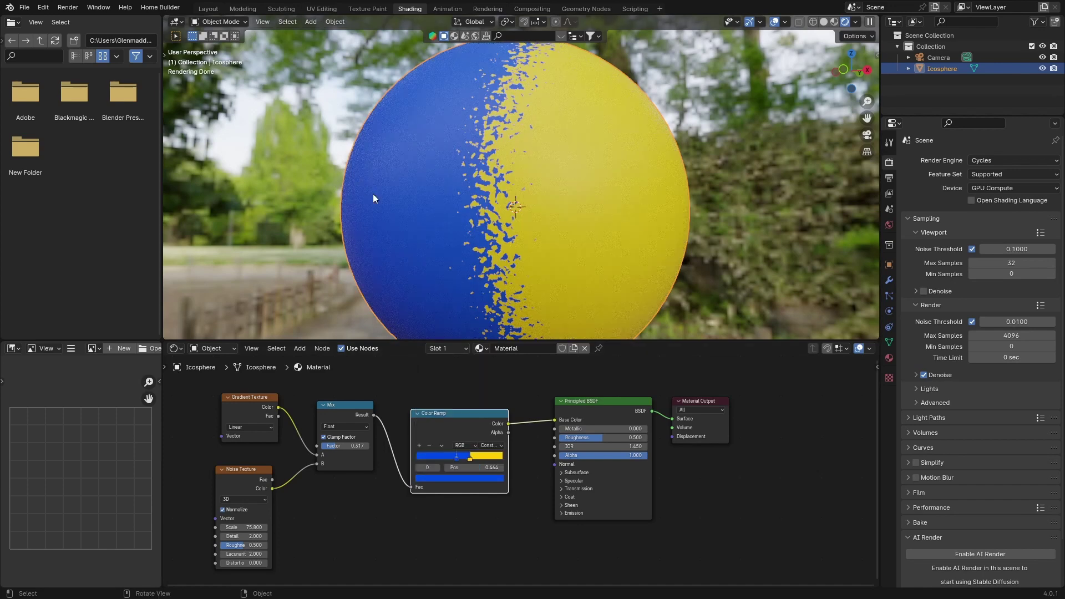
# Step: Keep the ramp on Constant interpolation for a hard blue/yellow seam, then select the Noise Texture
pyautogui.moveTo(371, 192)
pyautogui.mouseDown(button='middle')
pyautogui.moveTo(437, 179)
pyautogui.moveTo(341, 180)
pyautogui.moveTo(410, 194)
pyautogui.moveTo(352, 196)
pyautogui.mouseUp(button='middle')
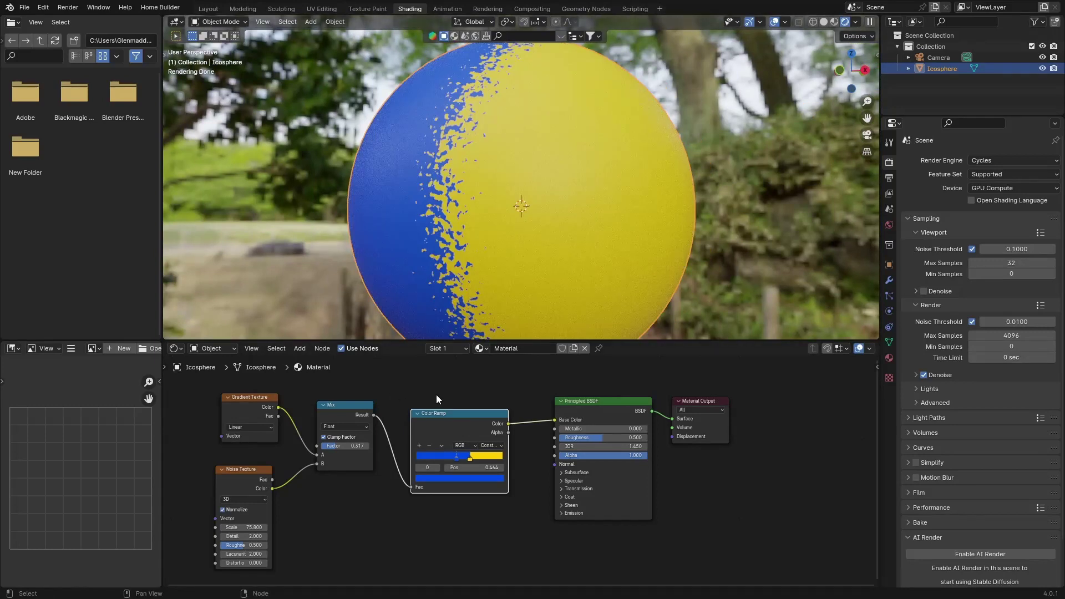
pyautogui.keyDown('ctrl'); pyautogui.scroll(2, 492, 446); pyautogui.keyUp('ctrl')
pyautogui.moveTo(387, 301); pyautogui.dragTo(393, 241, button='middle')
pyautogui.click(488, 446)
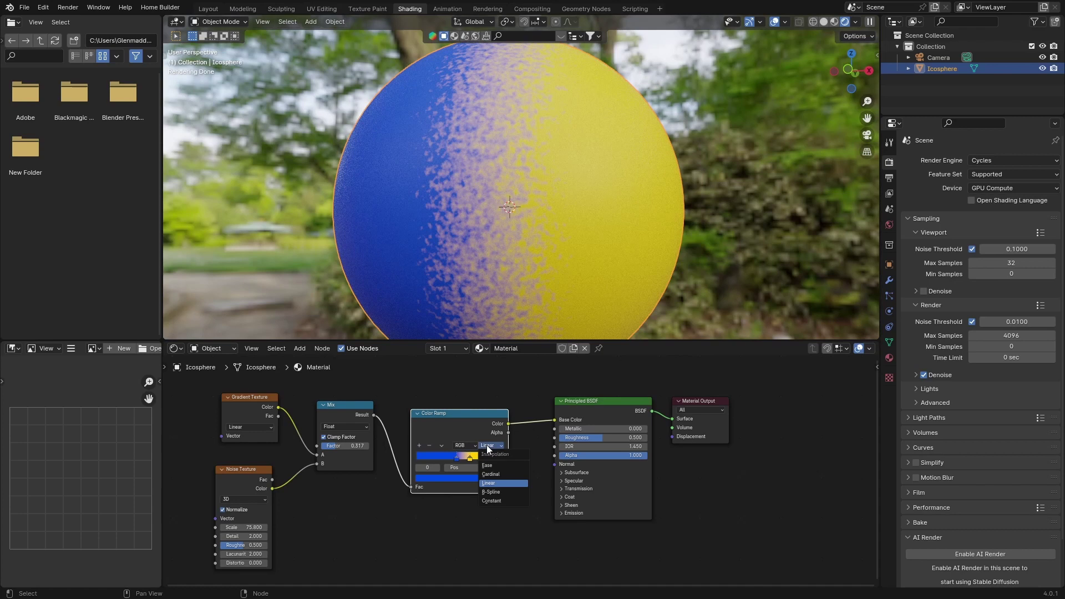
pyautogui.click(491, 500)
pyautogui.moveTo(474, 178); pyautogui.dragTo(442, 181, button='middle')
pyautogui.moveTo(224, 451); pyautogui.dragTo(394, 444, button='middle')
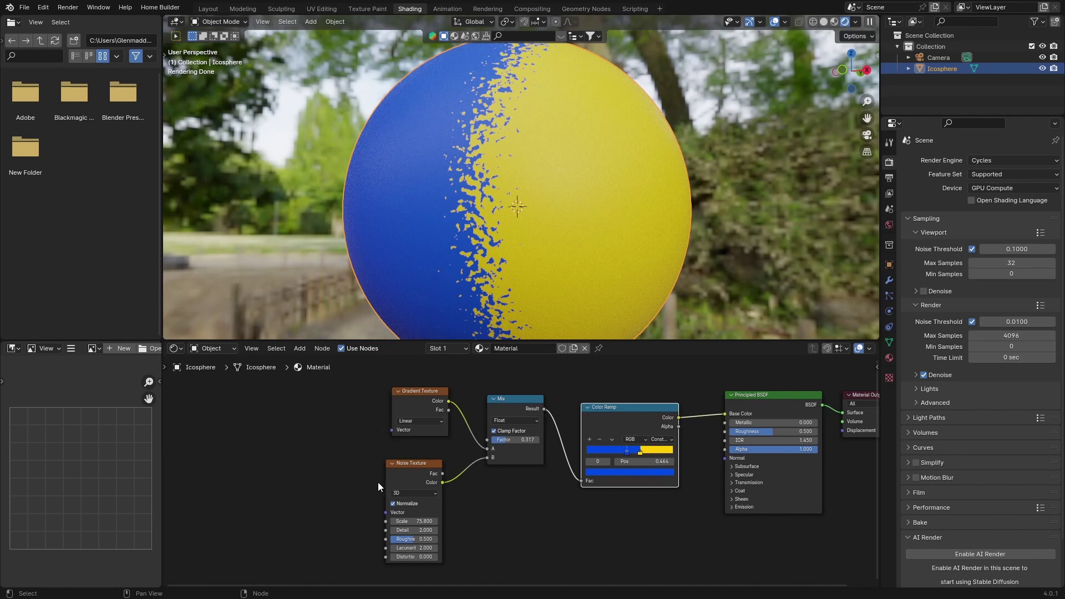
pyautogui.click(404, 475)
# Step: Wire Texture Coordinate and Mapping into the Noise Texture with Ctrl+T, confirming Node Wrangler is enabled
pyautogui.hotkey('ctrl', 't')
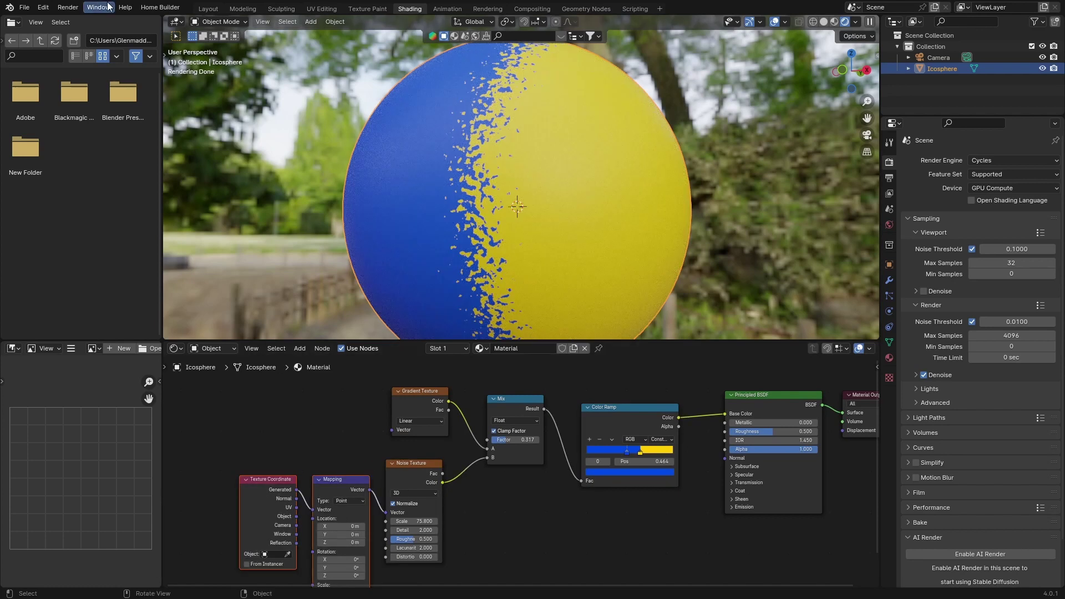
pyautogui.click(43, 8)
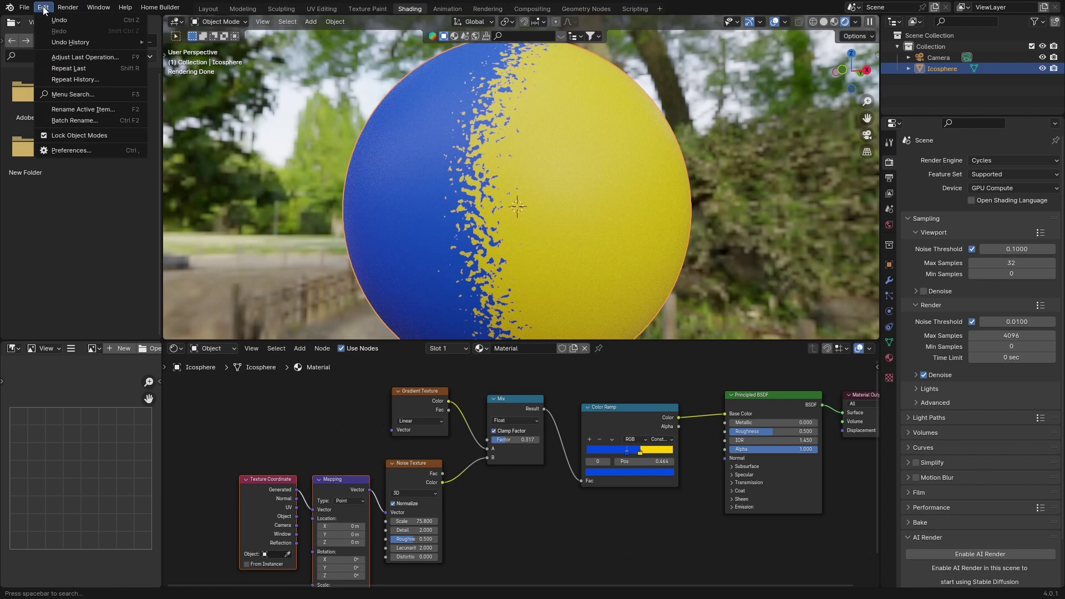
pyautogui.click(82, 151)
pyautogui.click(299, 41)
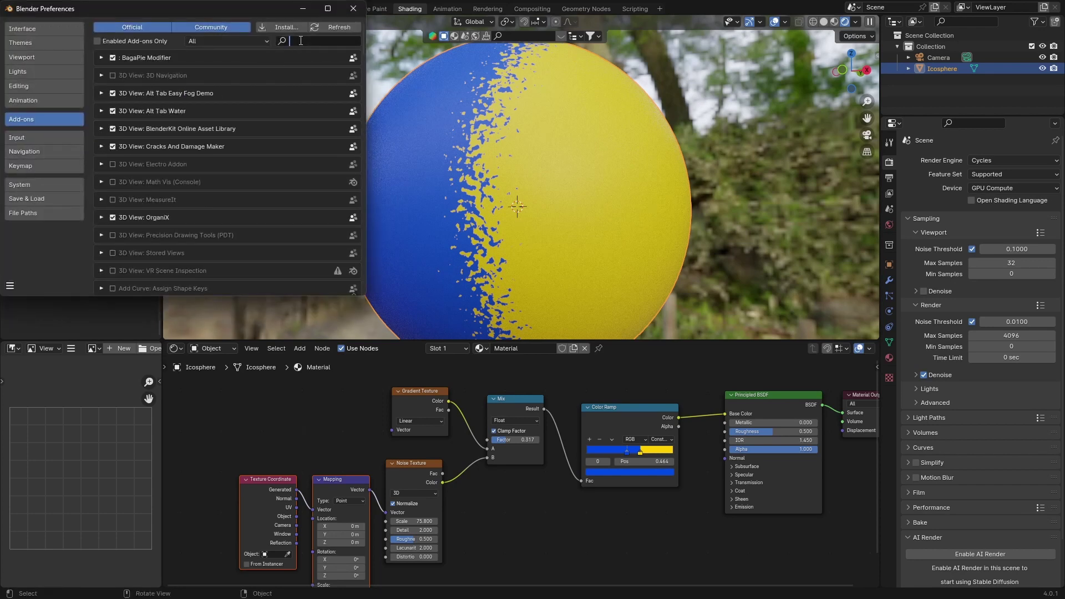
pyautogui.write('node')
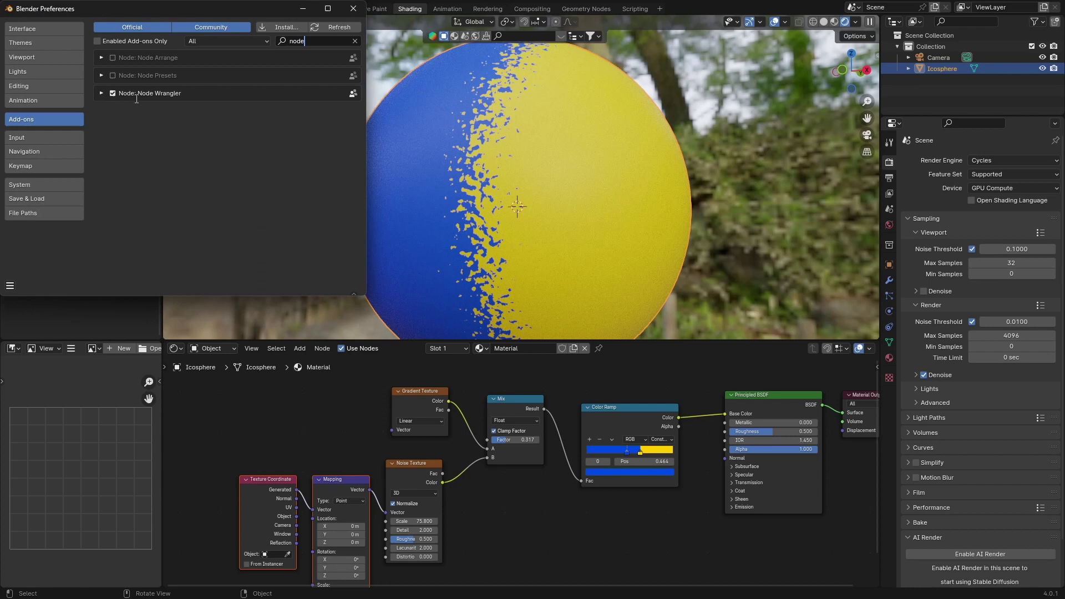
pyautogui.click(353, 9)
pyautogui.press('Home')
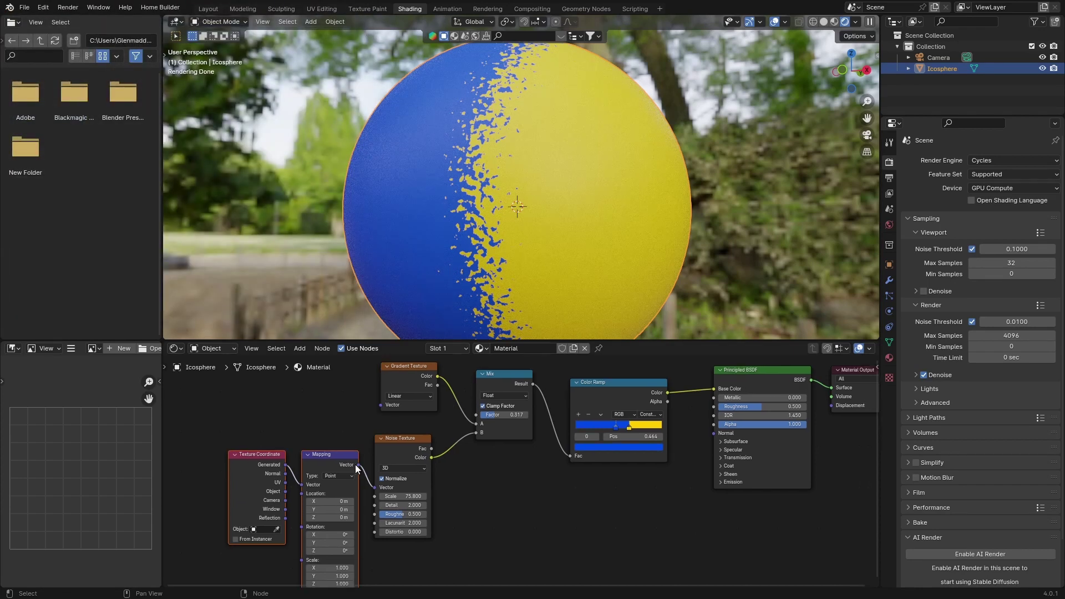
# Step: Rotate the Mapping node to X 9.4° and Z 3.4°
pyautogui.moveTo(361, 473); pyautogui.dragTo(375, 408)
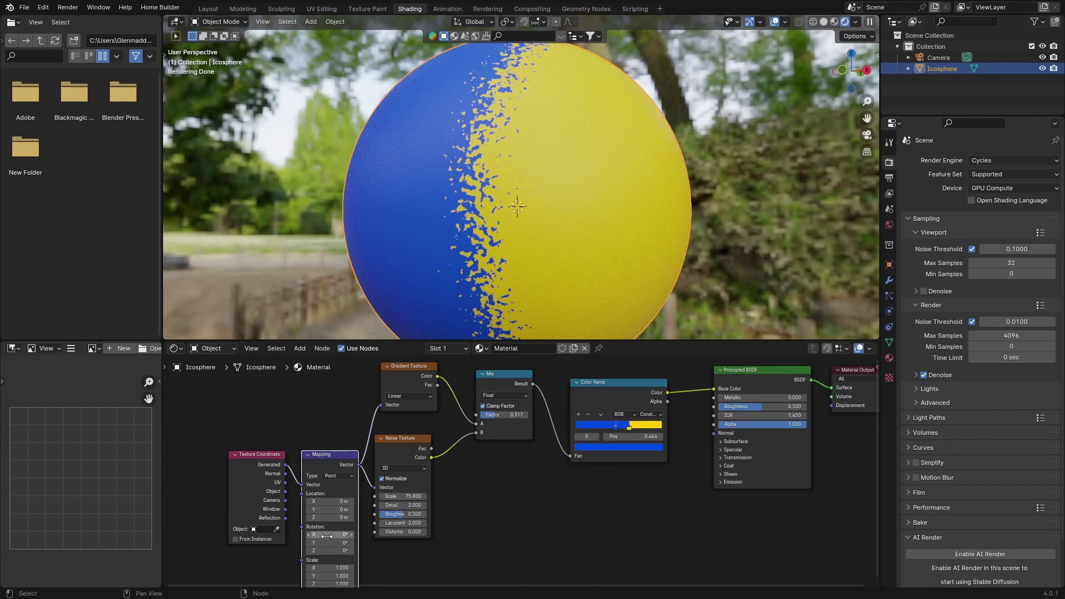
pyautogui.moveTo(327, 536)
pyautogui.mouseDown()
pyautogui.moveTo(341, 537)
pyautogui.moveTo(327, 537)
pyautogui.moveTo(327, 551)
pyautogui.mouseUp()
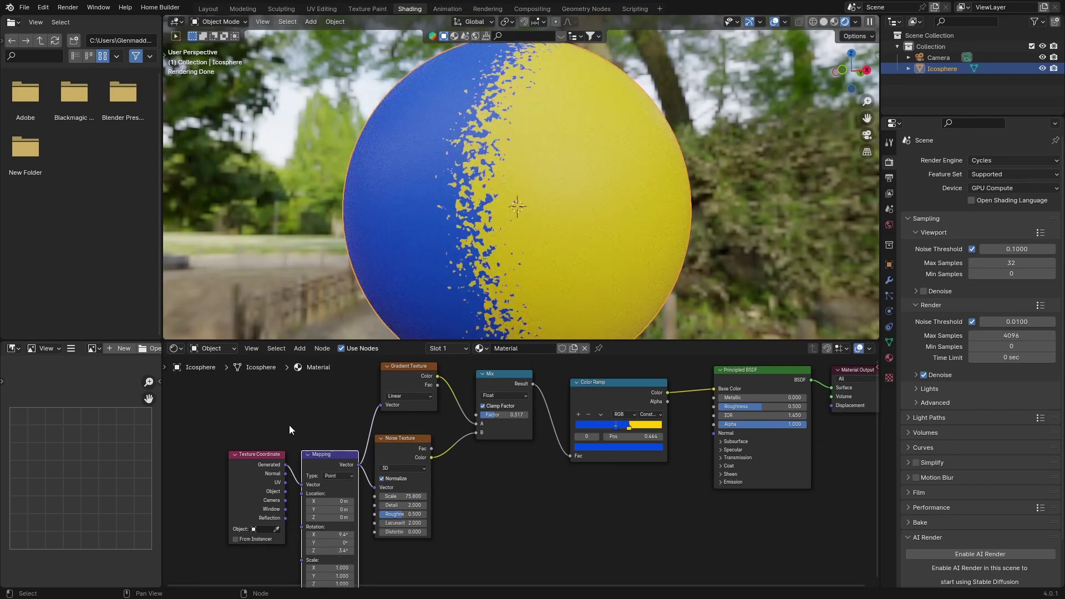
pyautogui.moveTo(289, 425); pyautogui.dragTo(317, 416, button='middle')
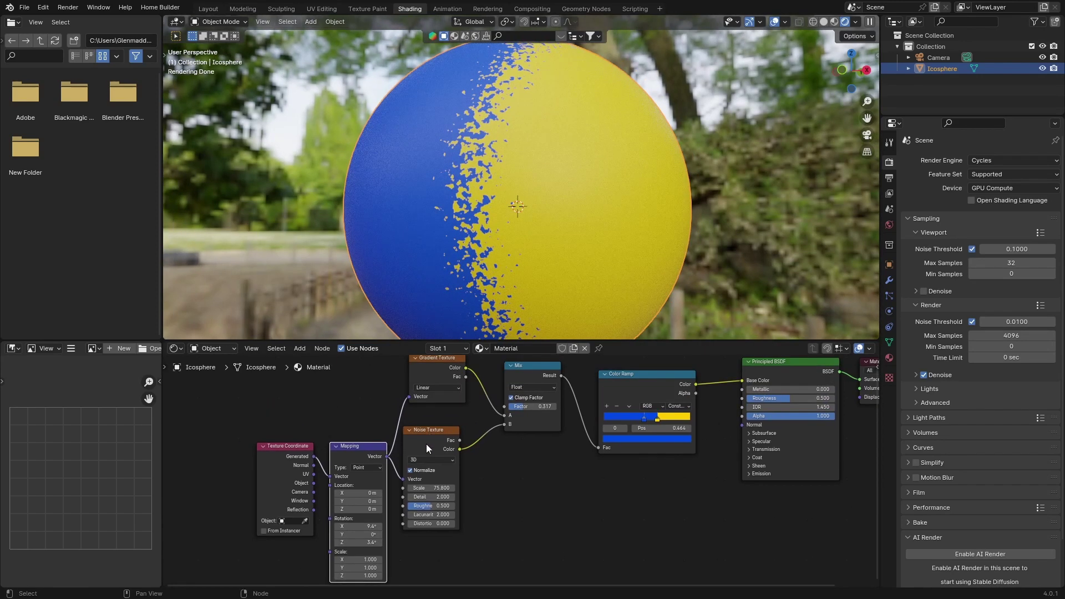
pyautogui.click(423, 445)
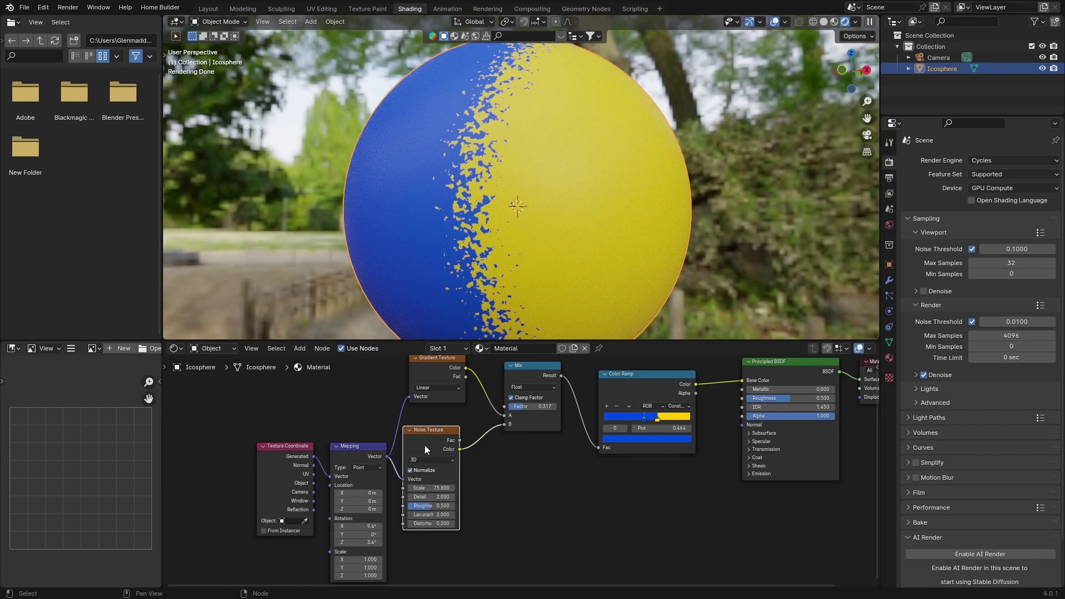
# Step: Replace the Noise Texture with a Musgrave Texture fed by Mapping Vector, its Height driving Mix B
pyautogui.press('x')
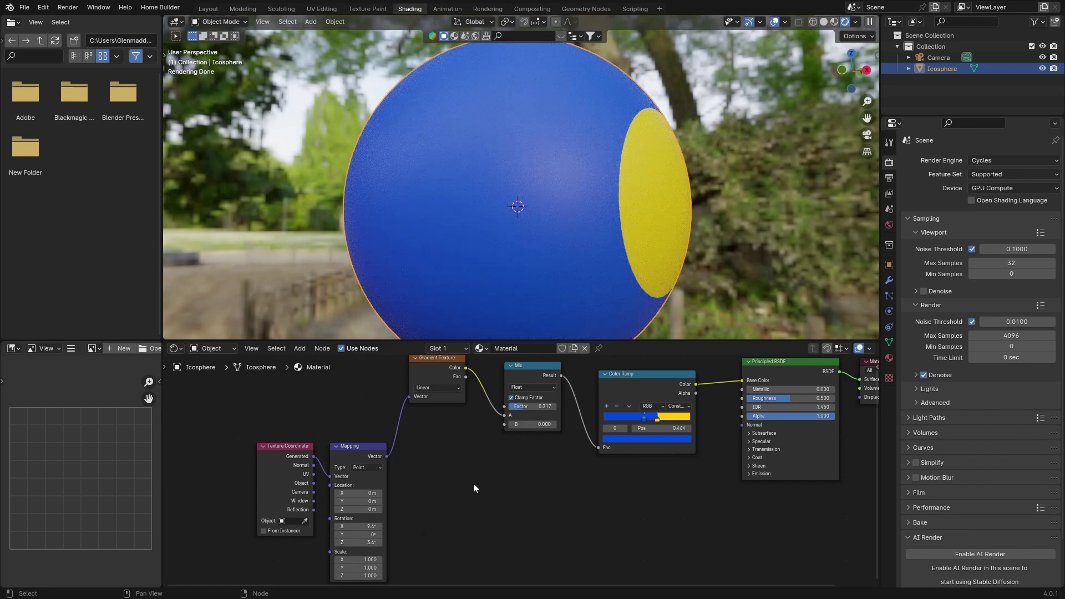
pyautogui.hotkey('shift', 'a')
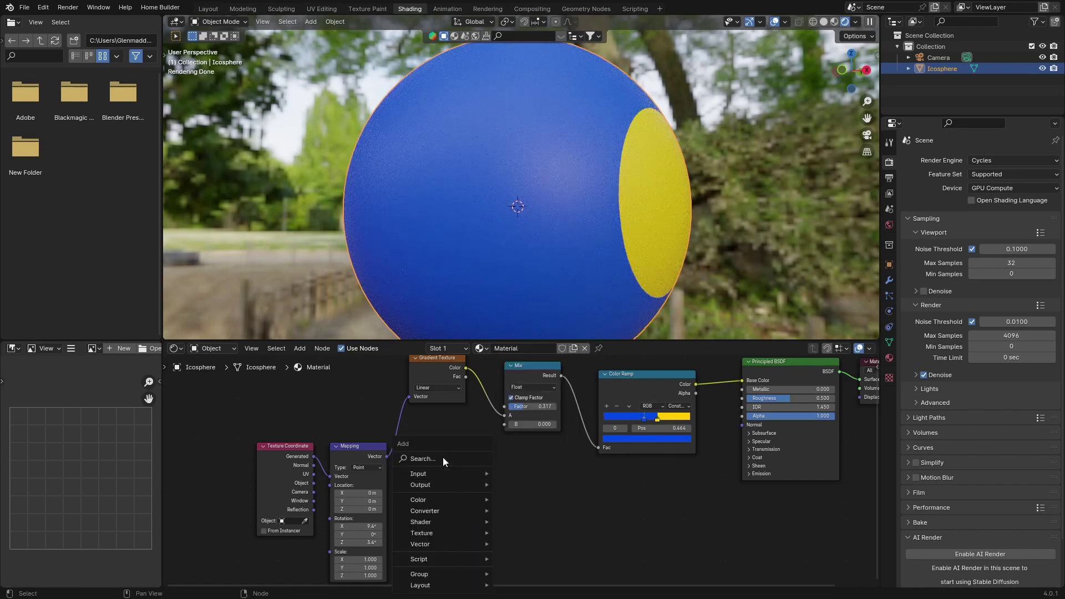
pyautogui.moveTo(444, 457)
pyautogui.write('mu')
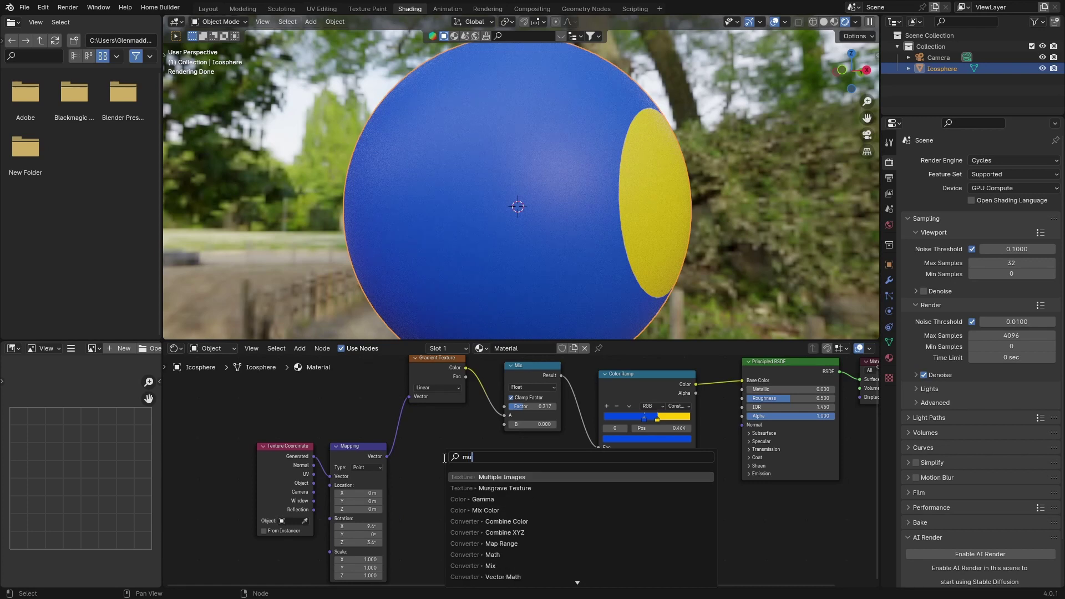
pyautogui.press('Down')
pyautogui.press('Return')
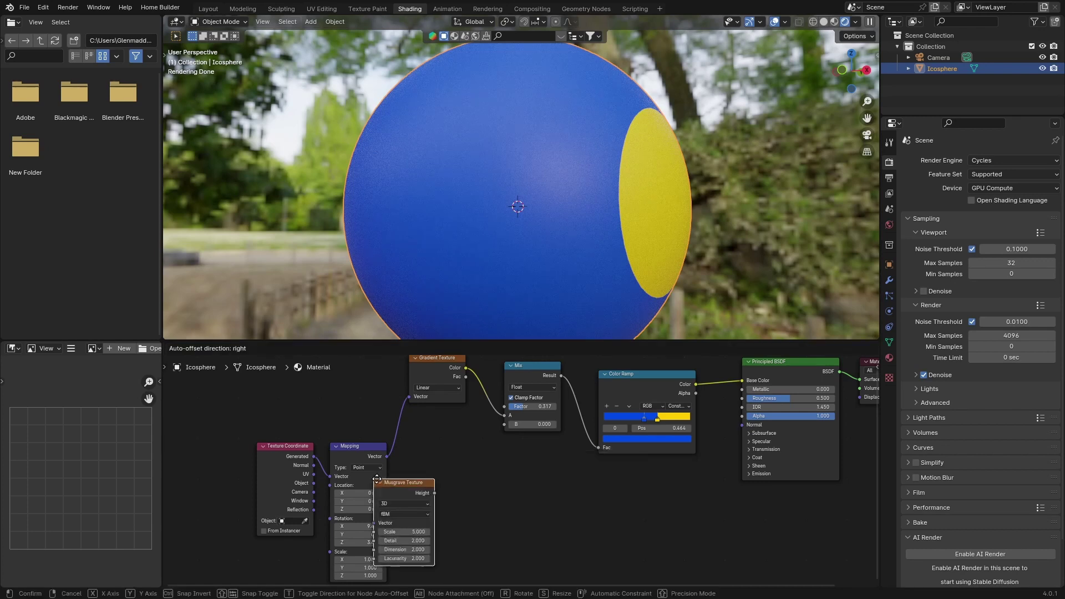
pyautogui.click(421, 456)
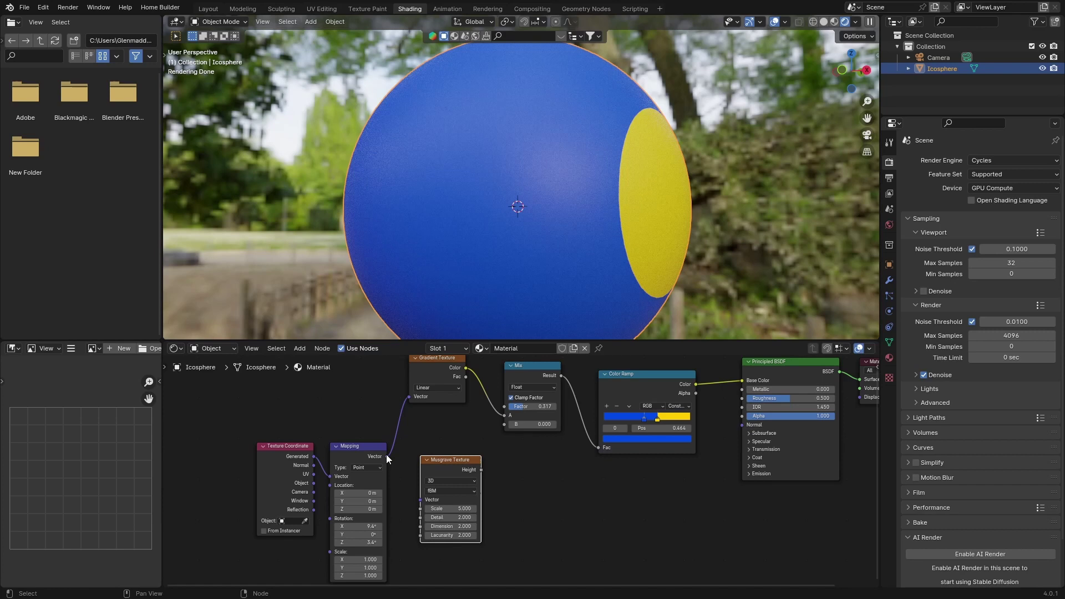
pyautogui.moveTo(386, 456); pyautogui.dragTo(418, 503)
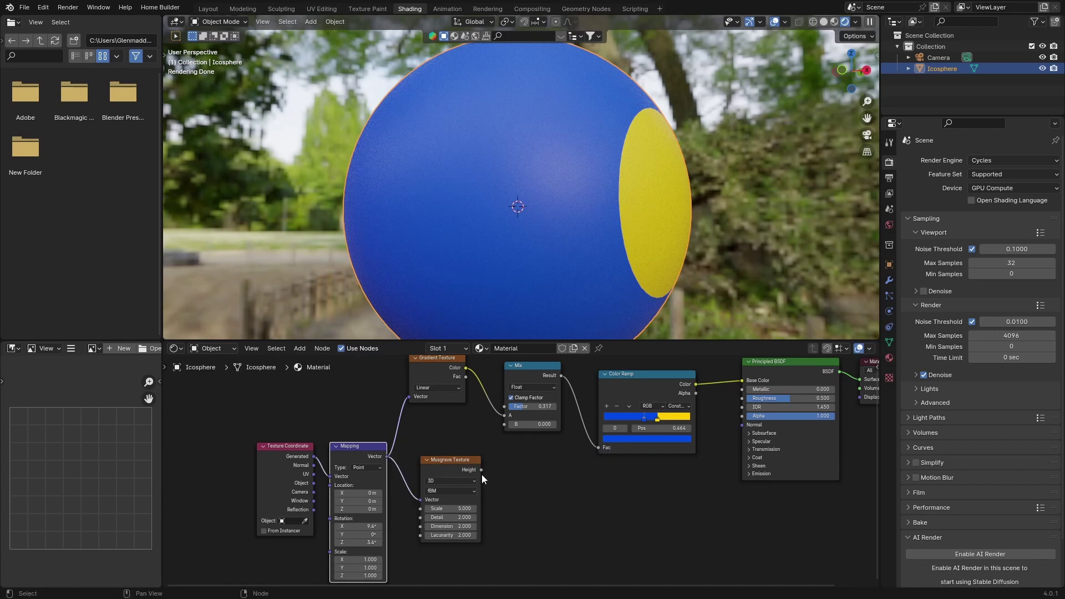
pyautogui.moveTo(481, 470); pyautogui.dragTo(502, 425)
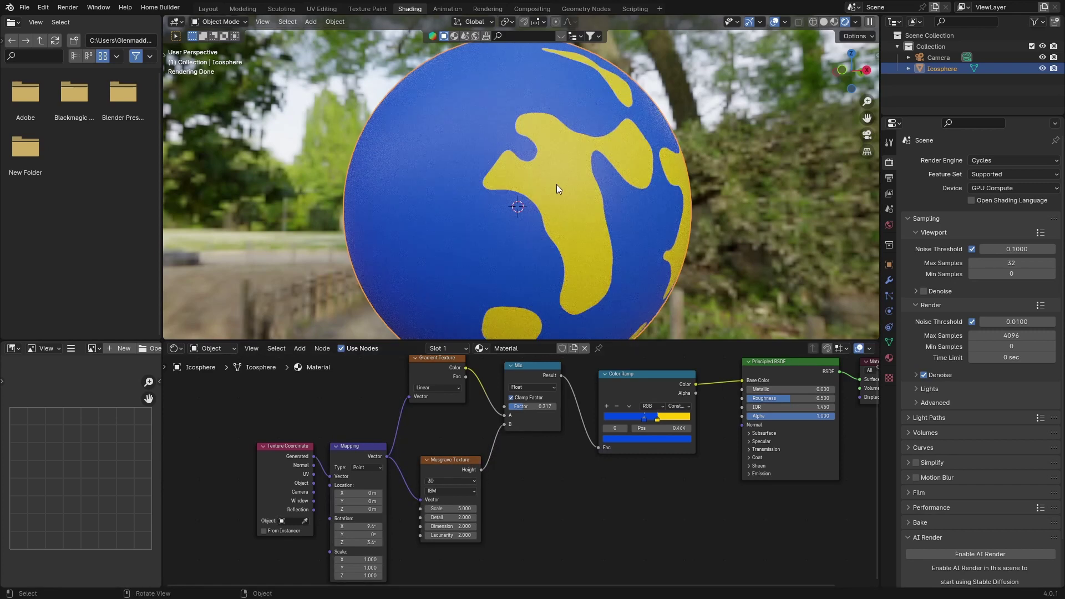
# Step: Raise the Musgrave noise scale to 8.8 and nudge the Color Ramp node slightly
pyautogui.moveTo(511, 110); pyautogui.dragTo(474, 125, button='middle')
pyautogui.moveTo(439, 508); pyautogui.dragTo(488, 508)
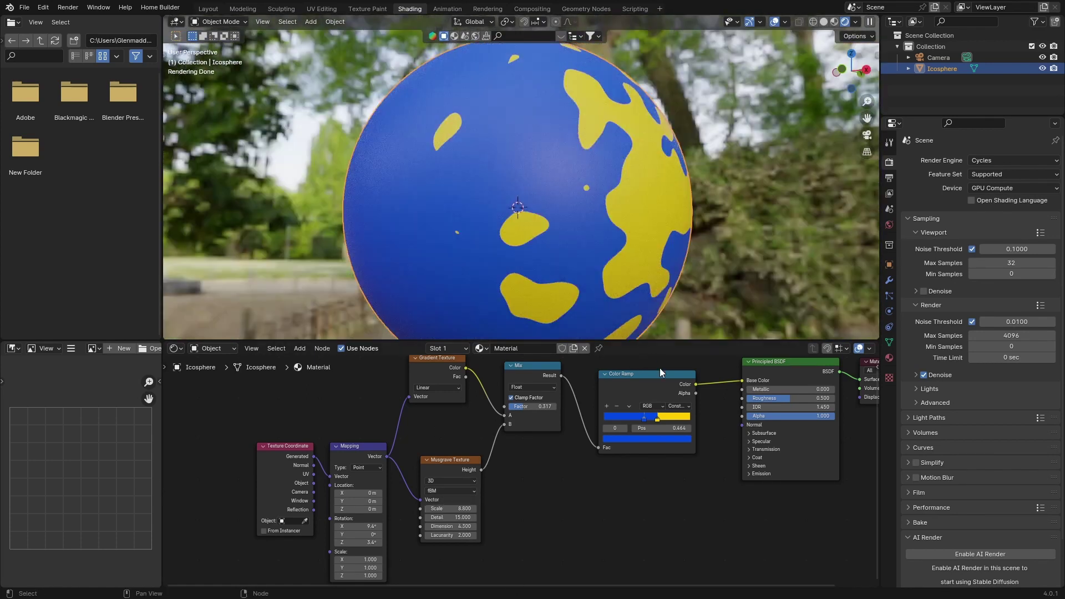
pyautogui.moveTo(658, 420)
pyautogui.mouseDown()
pyautogui.moveTo(633, 419)
pyautogui.moveTo(654, 418)
pyautogui.mouseUp()
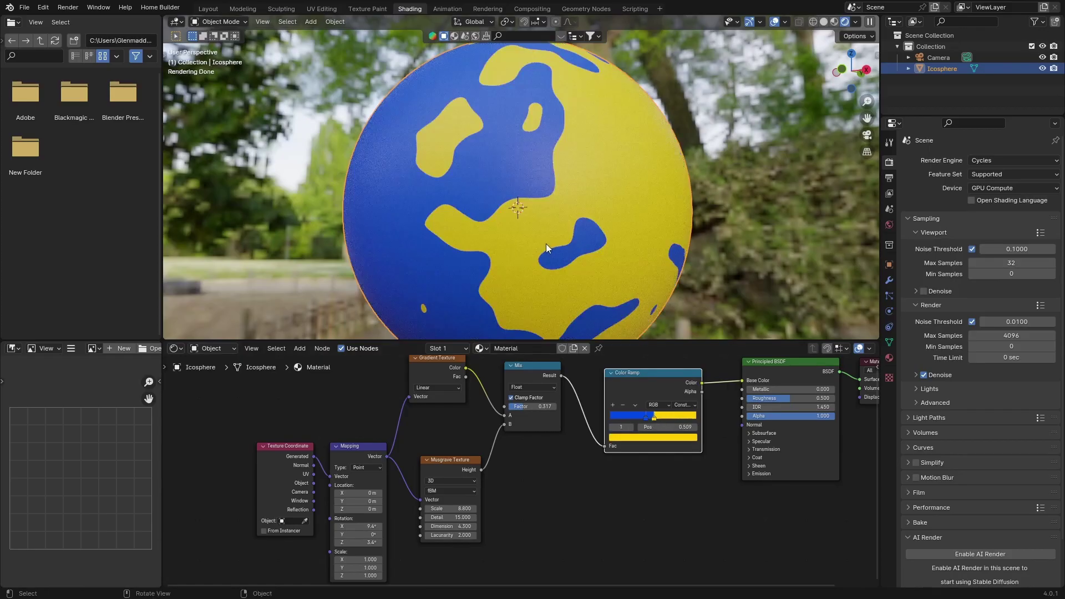
# Step: Tune the Mix Factor to 0.283 to reshape the blue and yellow patches
pyautogui.moveTo(546, 244); pyautogui.dragTo(561, 271, button='middle')
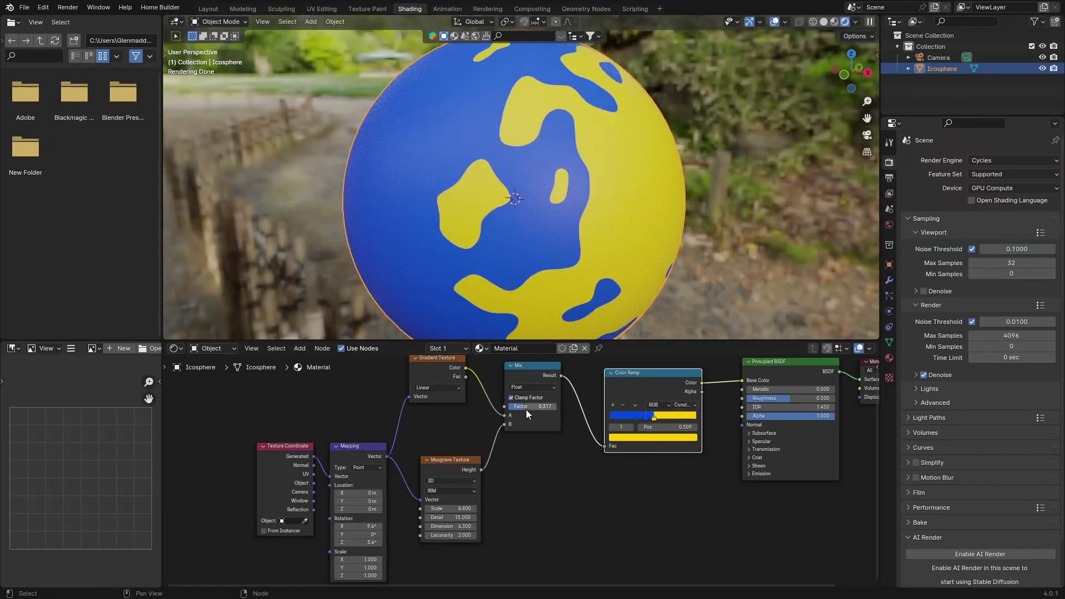
pyautogui.moveTo(525, 408); pyautogui.dragTo(502, 408)
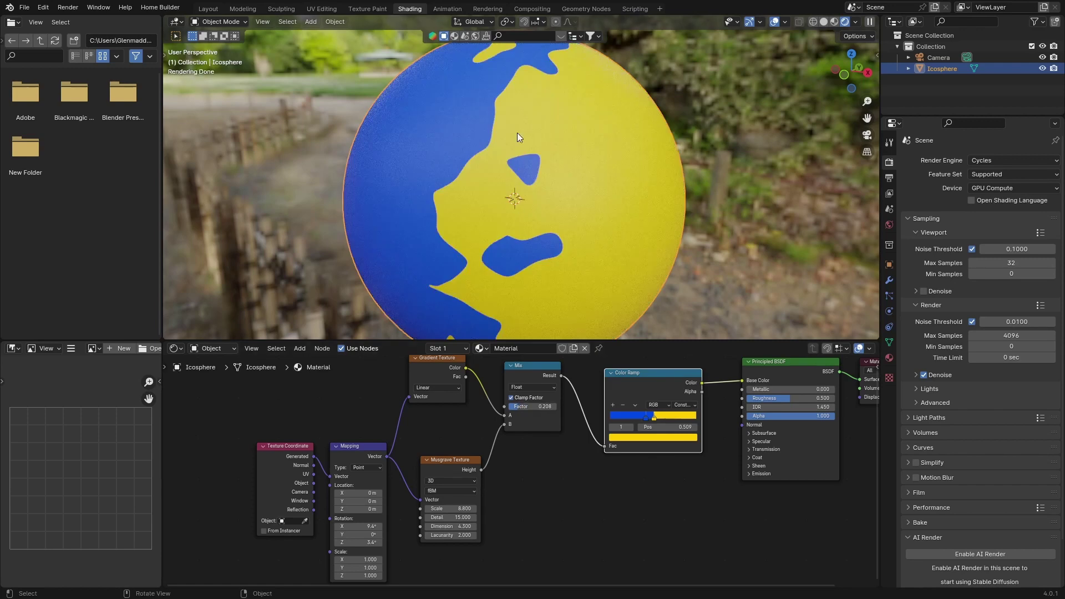
pyautogui.moveTo(518, 135); pyautogui.dragTo(548, 134, button='middle')
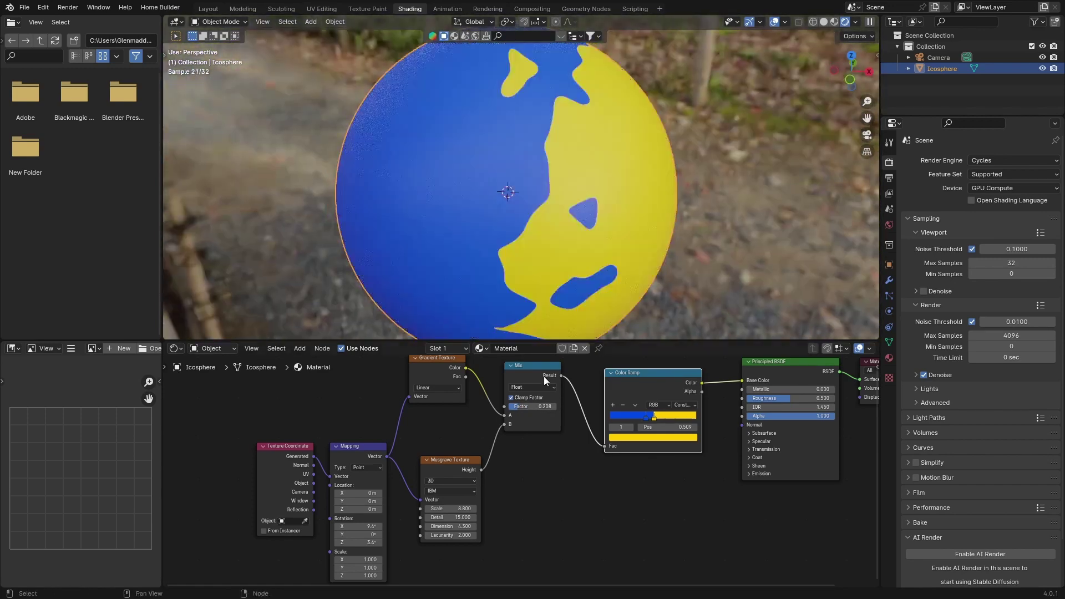
pyautogui.moveTo(527, 411); pyautogui.dragTo(532, 411)
# Step: Delete the Musgrave Texture node and add a Voronoi Texture node via search
pyautogui.click(442, 475)
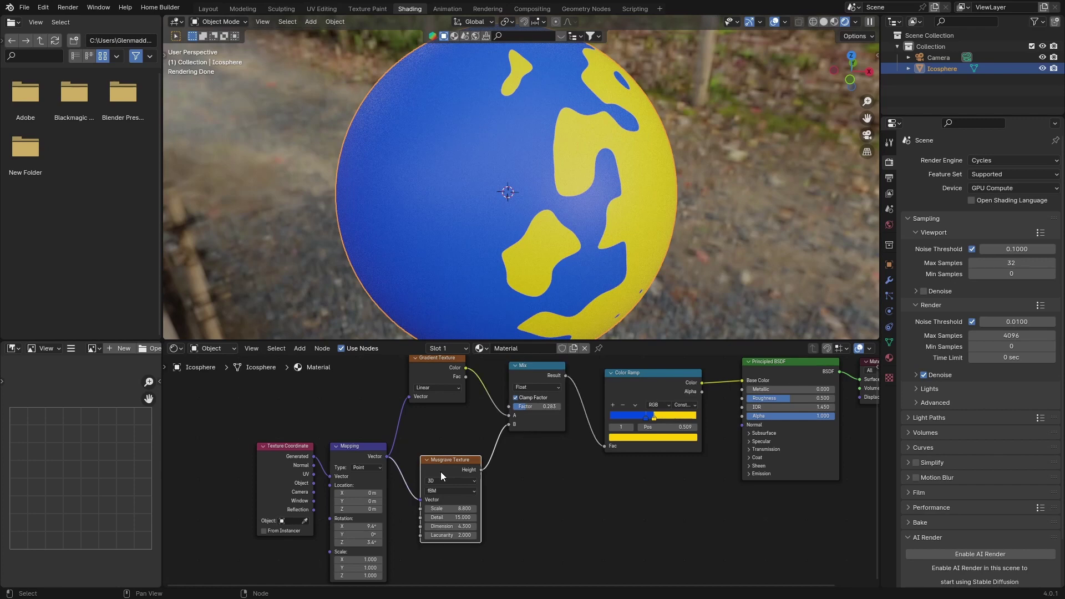
pyautogui.press('x')
pyautogui.hotkey('shift', 'a')
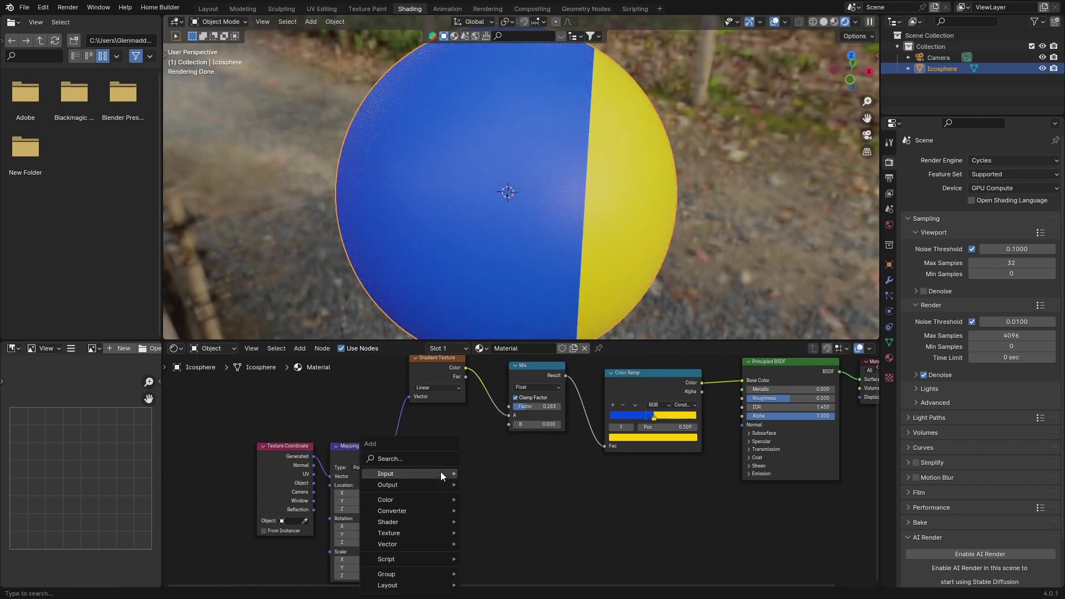
pyautogui.click(407, 459)
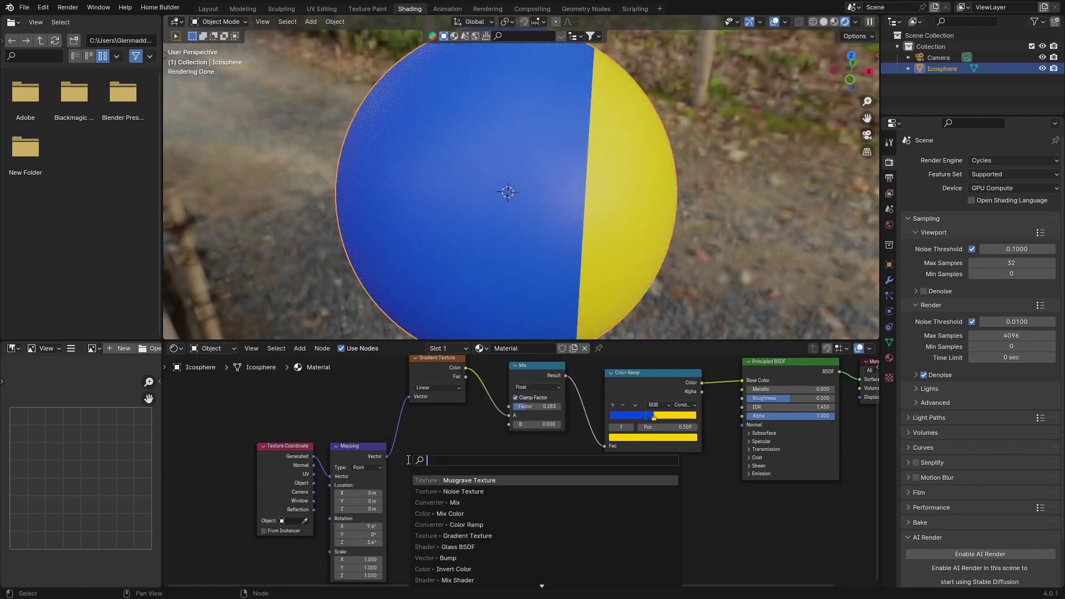
pyautogui.write('v')
pyautogui.click(490, 481)
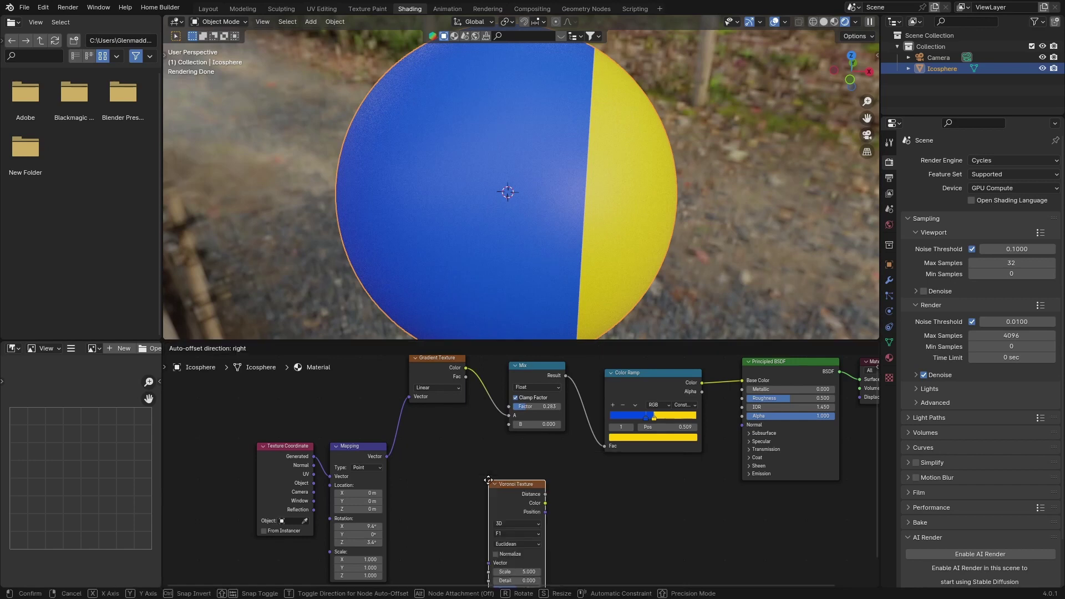
# Step: Place the Voronoi node below the Mix, feed it the Mapping vector, and route its Color toward the Mix
pyautogui.click(425, 443)
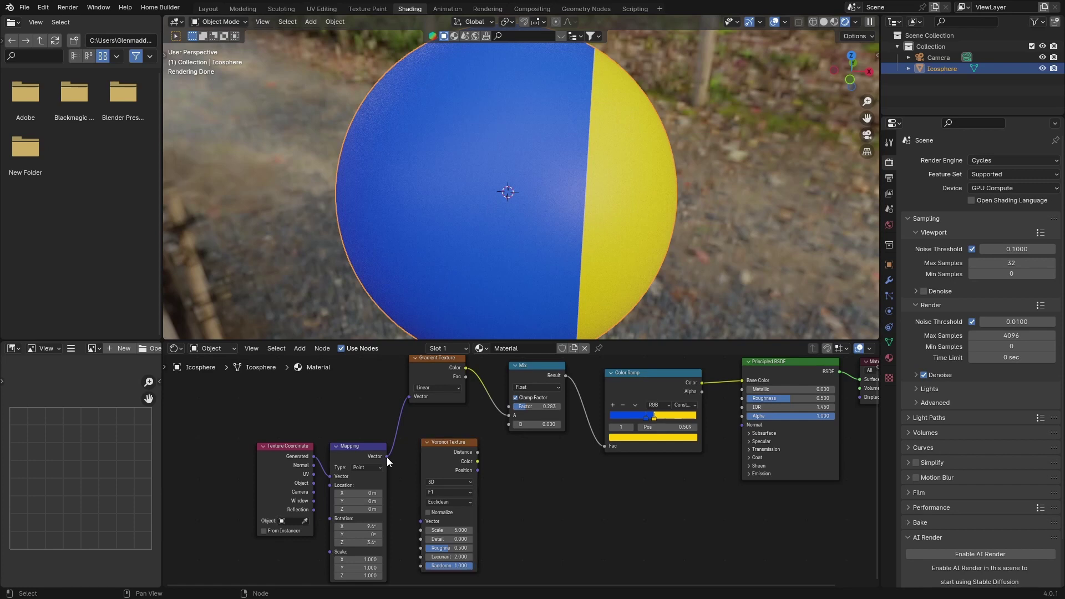
pyautogui.moveTo(387, 458); pyautogui.dragTo(421, 521)
pyautogui.moveTo(477, 461); pyautogui.dragTo(509, 425)
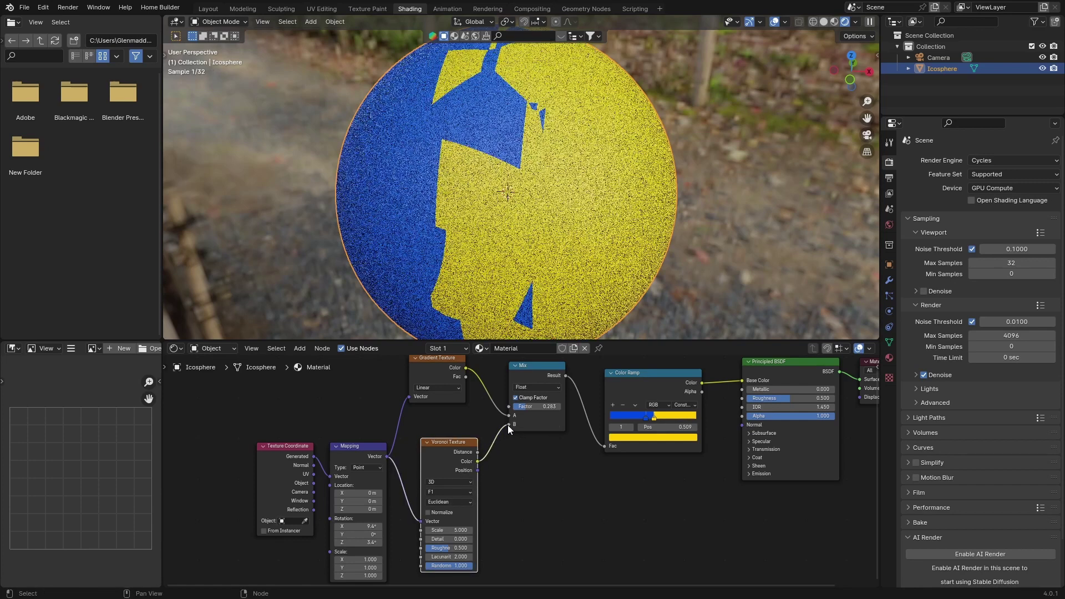
# Step: Plug Voronoi Color into Mix B and set feature F2, Manhattan distance, scale 10.2
pyautogui.moveTo(452, 234); pyautogui.dragTo(437, 207, button='middle')
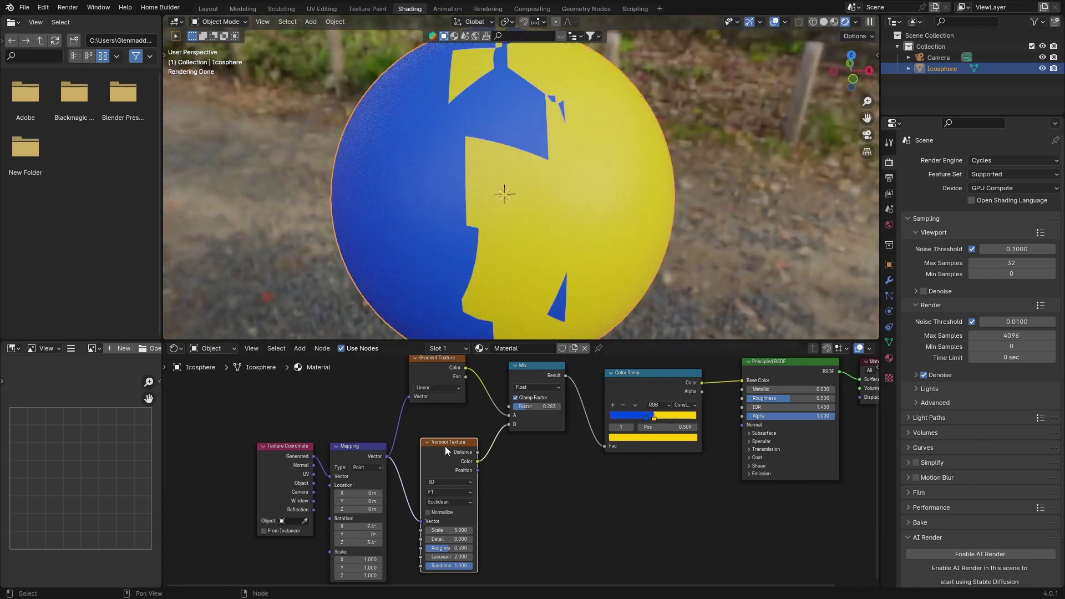
pyautogui.click(441, 492)
pyautogui.click(441, 510)
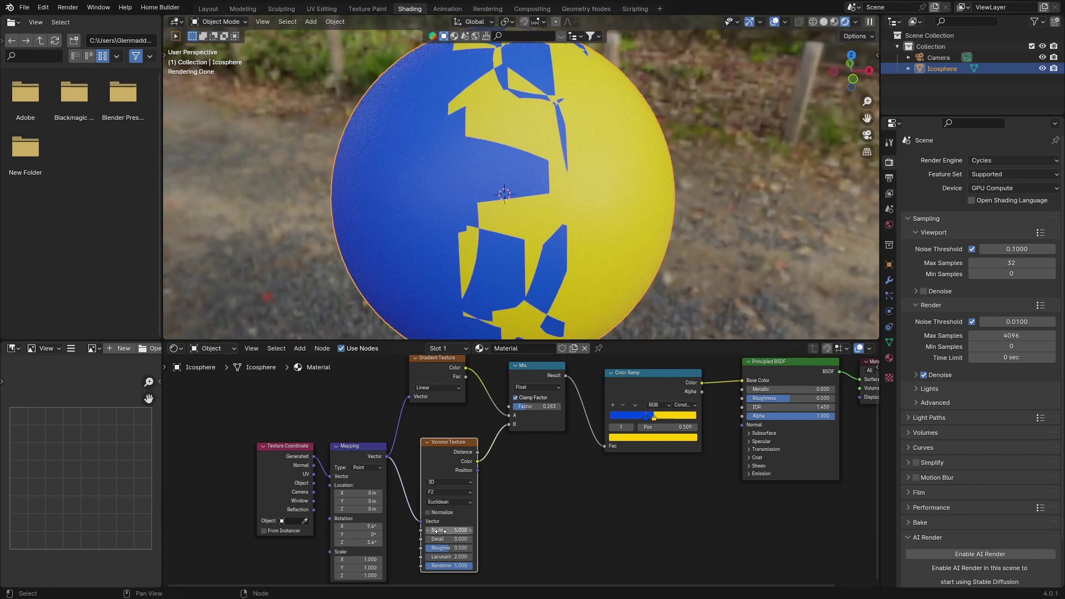
pyautogui.click(446, 501)
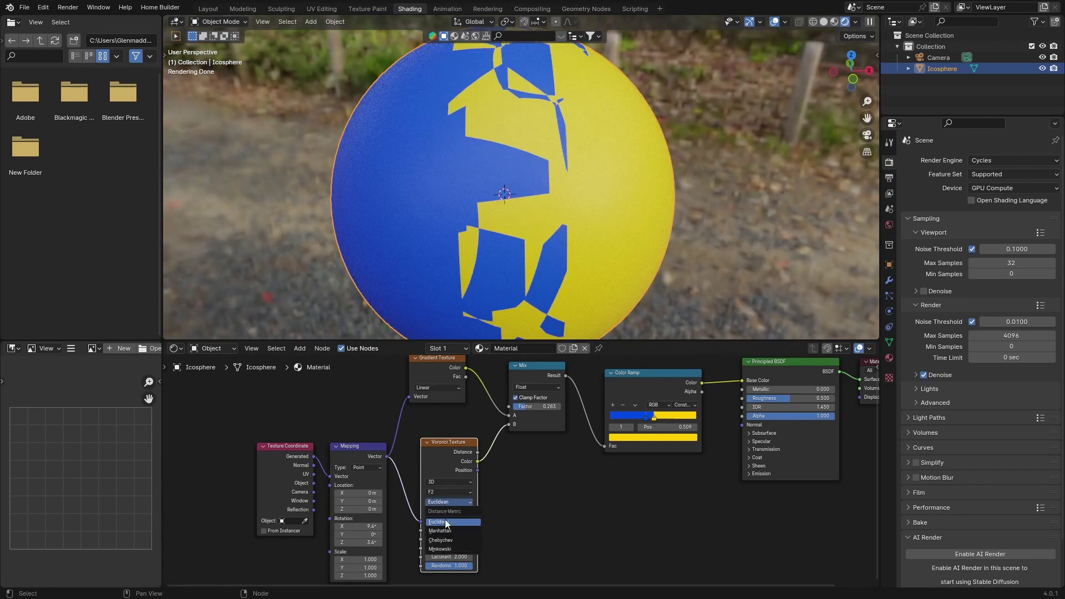
pyautogui.click(445, 532)
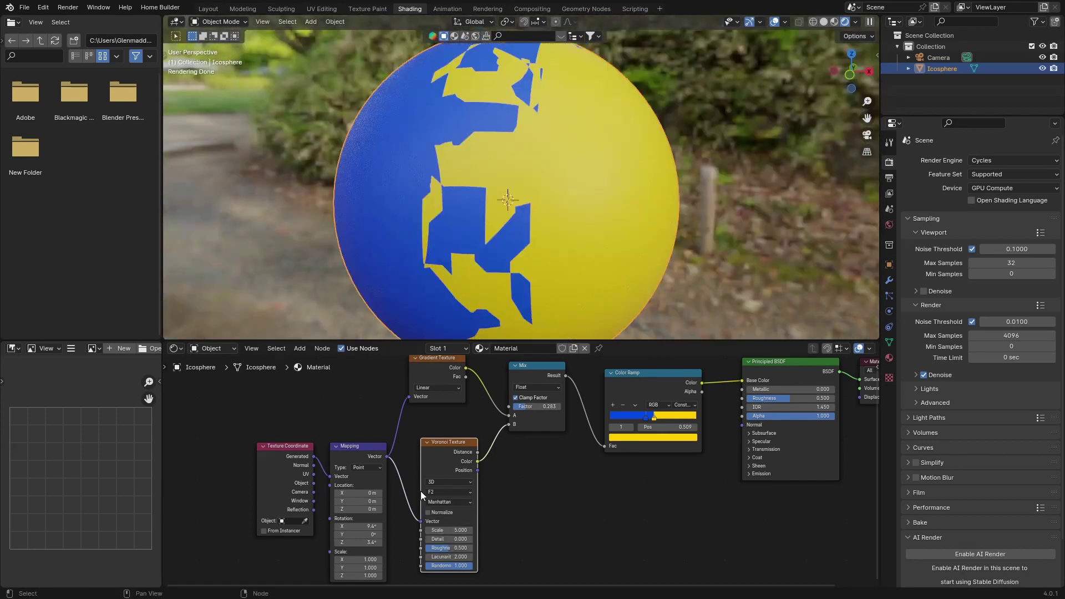
pyautogui.moveTo(439, 530); pyautogui.dragTo(472, 529)
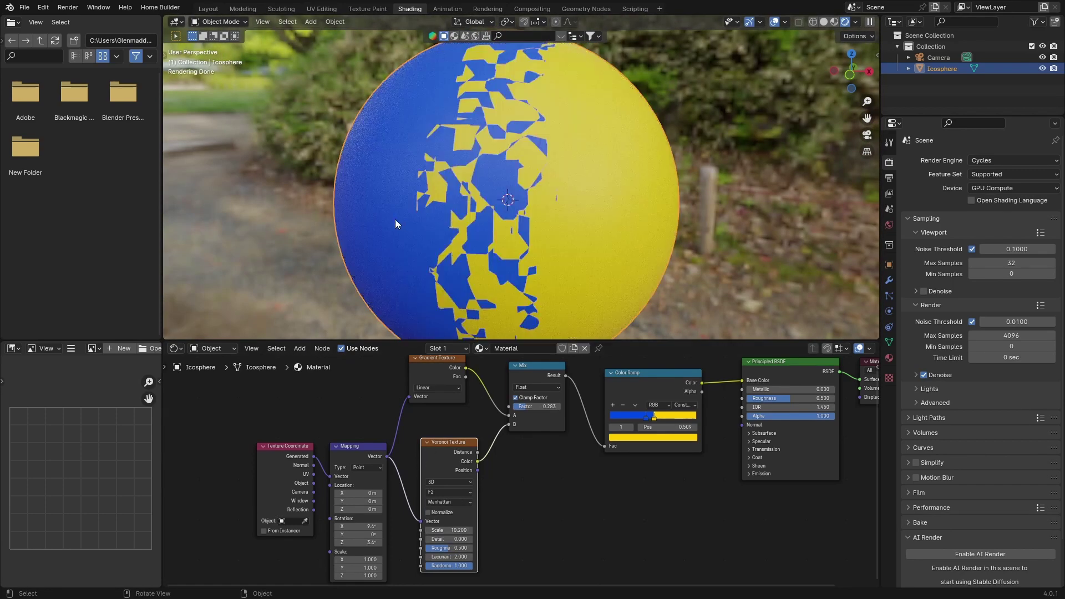
# Step: Switch the Voronoi feature to Smooth F1, then bring up its dimension choices
pyautogui.moveTo(395, 219); pyautogui.dragTo(385, 210, button='middle')
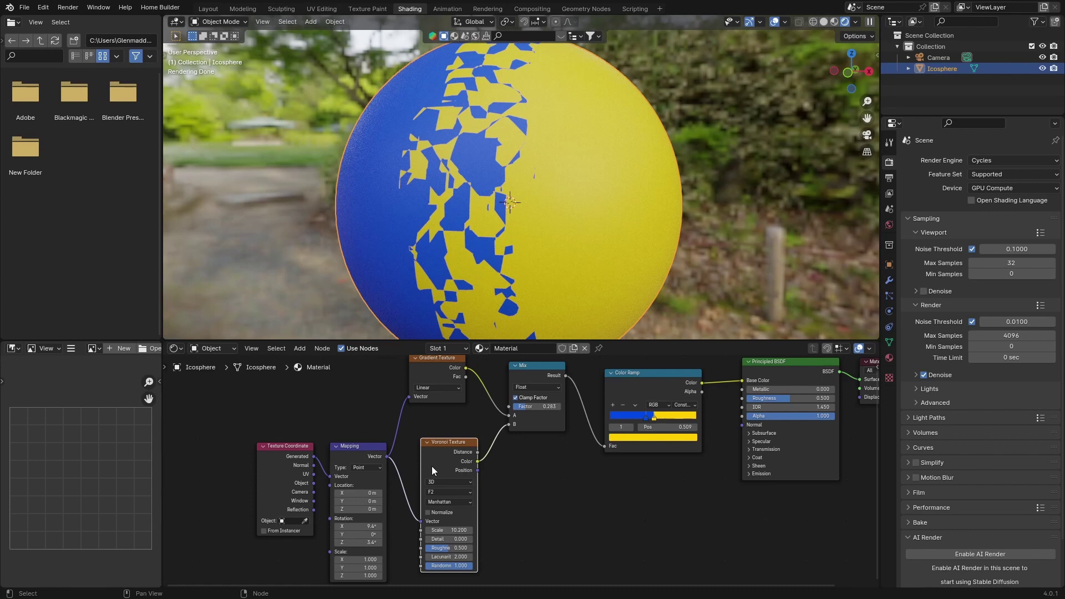
pyautogui.click(442, 492)
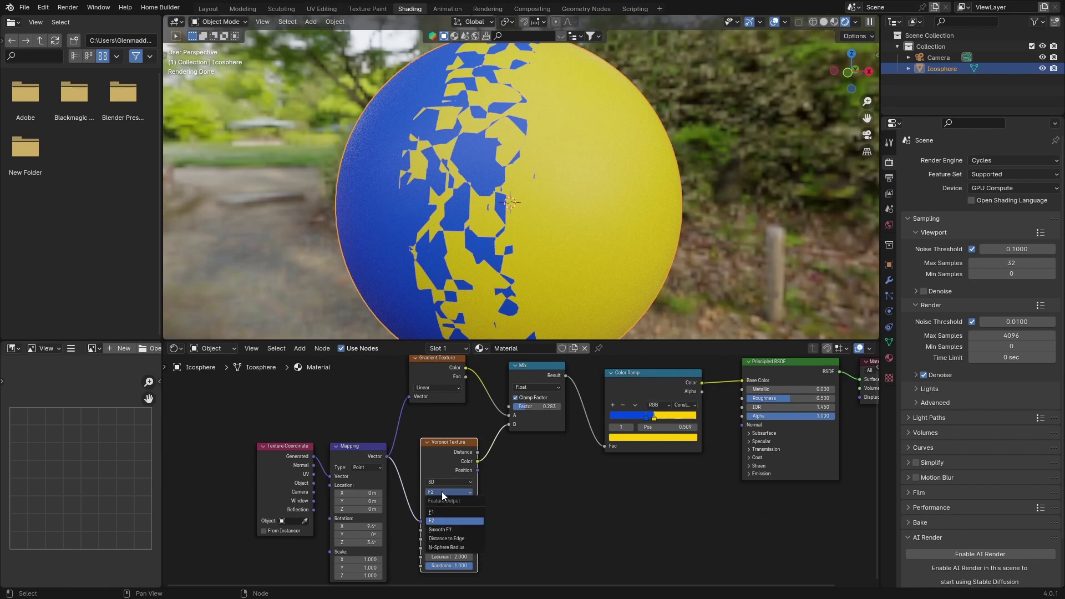
pyautogui.click(442, 524)
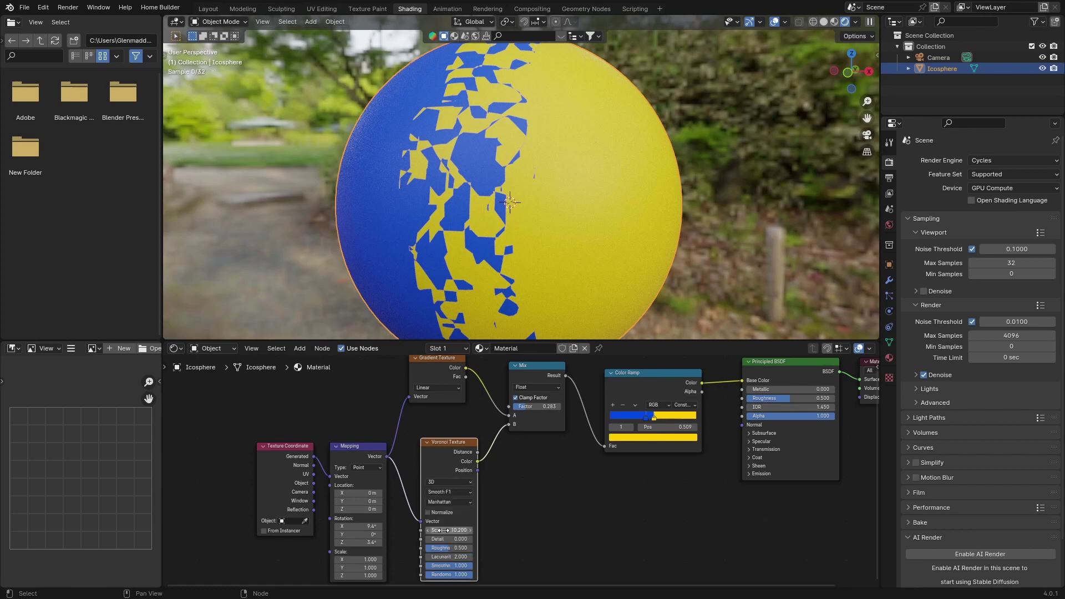
pyautogui.click(442, 483)
# Step: Set the Voronoi to 4D and make the Principled BSDF fully metallic with roughness 0.4
pyautogui.click(437, 526)
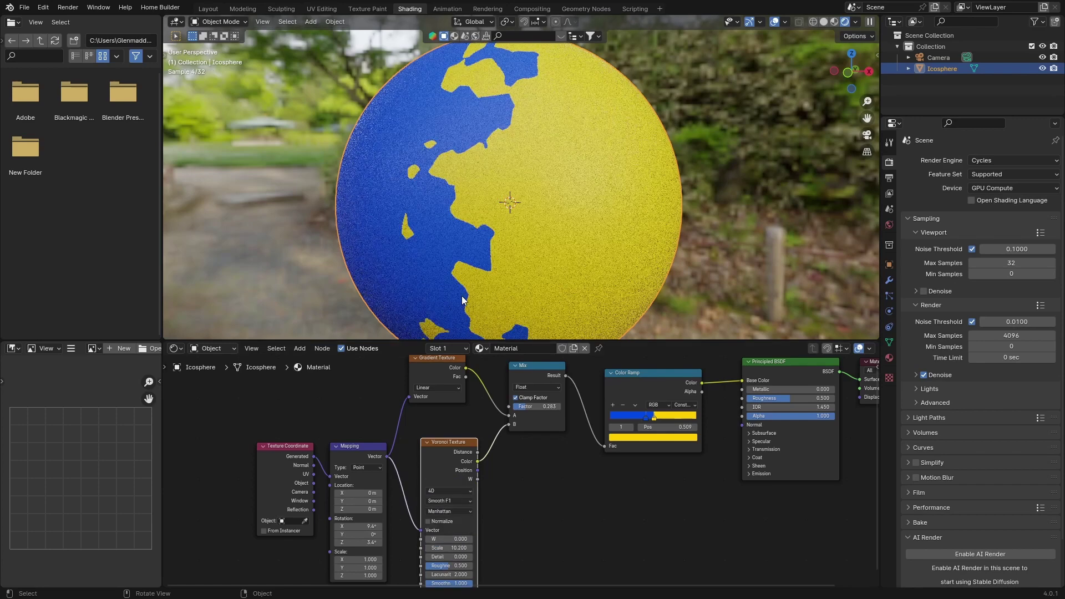
pyautogui.moveTo(408, 265); pyautogui.dragTo(421, 222, button='middle')
pyautogui.moveTo(766, 390); pyautogui.dragTo(830, 389)
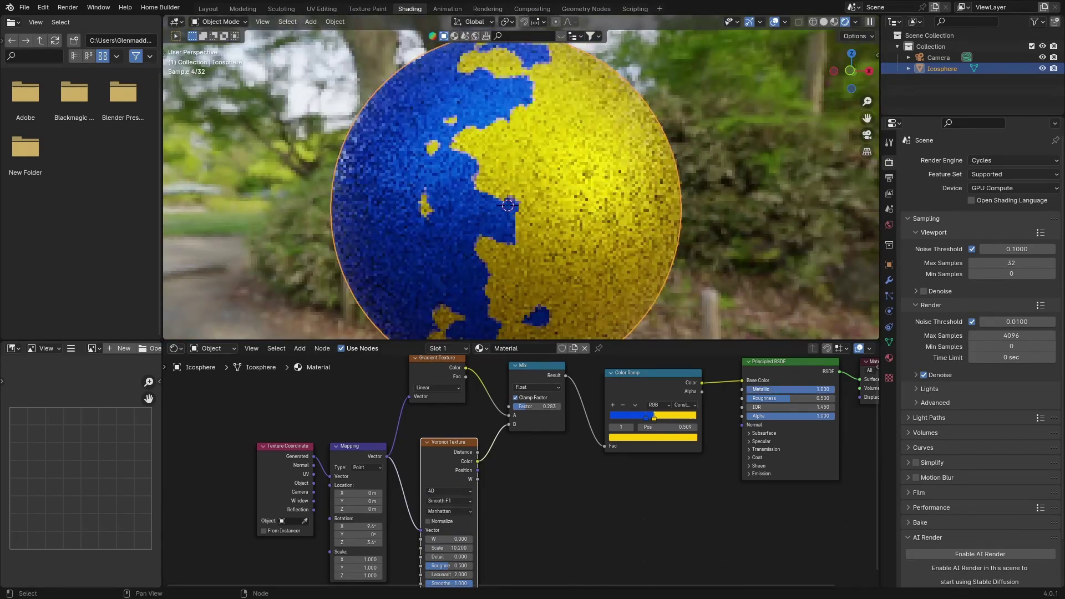
pyautogui.moveTo(766, 399); pyautogui.dragTo(749, 399)
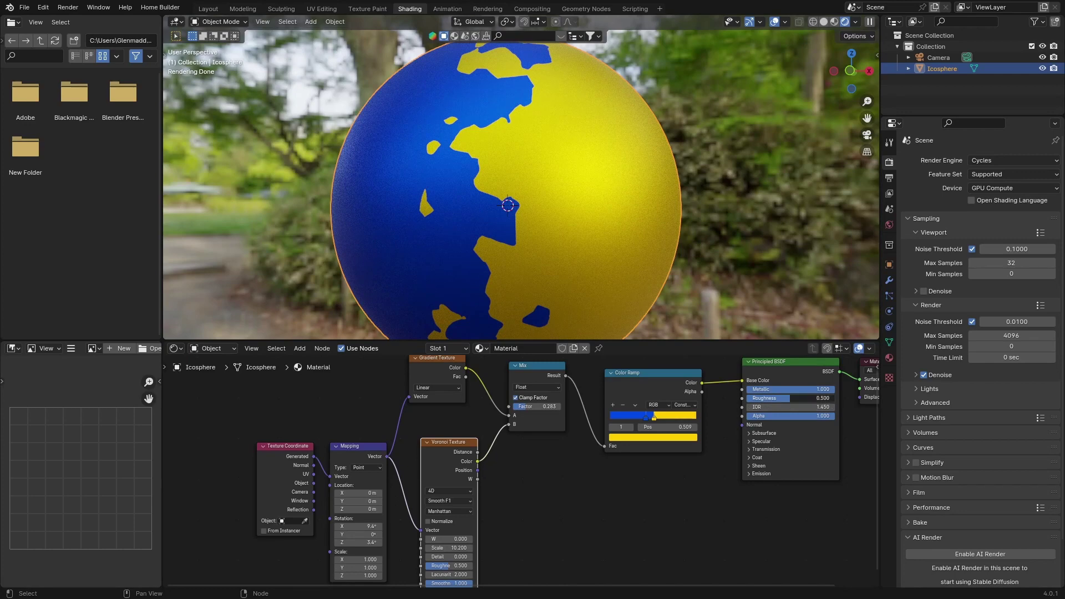
# Step: Lower the Voronoi scale to 9.8 to enlarge the yellow landmasses
pyautogui.moveTo(378, 188)
pyautogui.mouseDown(button='middle')
pyautogui.moveTo(500, 189)
pyautogui.moveTo(371, 177)
pyautogui.mouseUp(button='middle')
pyautogui.scroll(2, 371, 178)
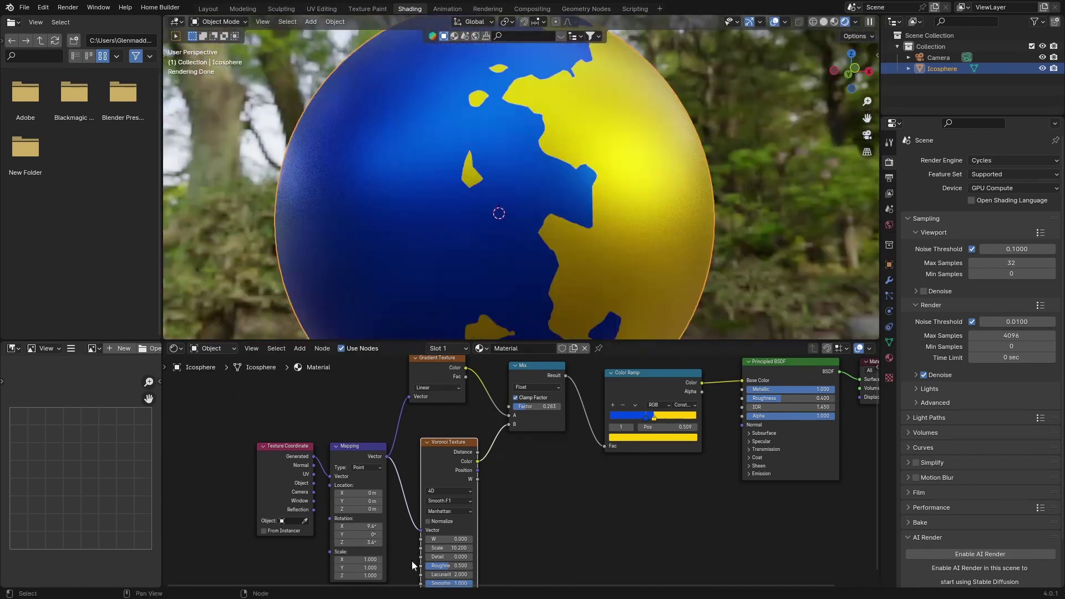
pyautogui.moveTo(446, 548)
pyautogui.mouseDown()
pyautogui.moveTo(469, 549)
pyautogui.moveTo(437, 549)
pyautogui.mouseUp()
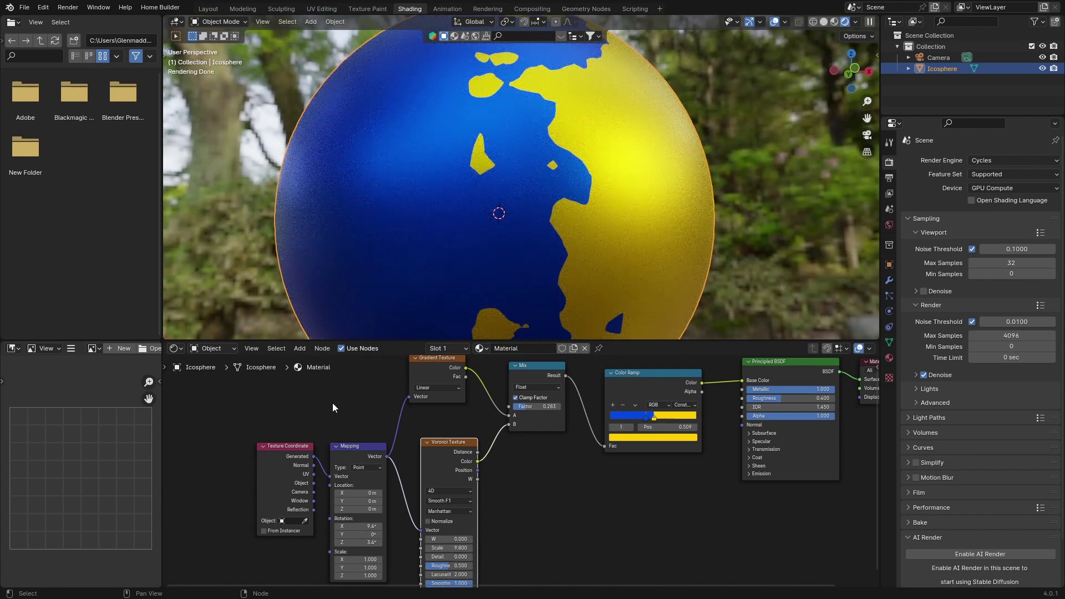
pyautogui.moveTo(331, 402); pyautogui.dragTo(288, 433, button='middle')
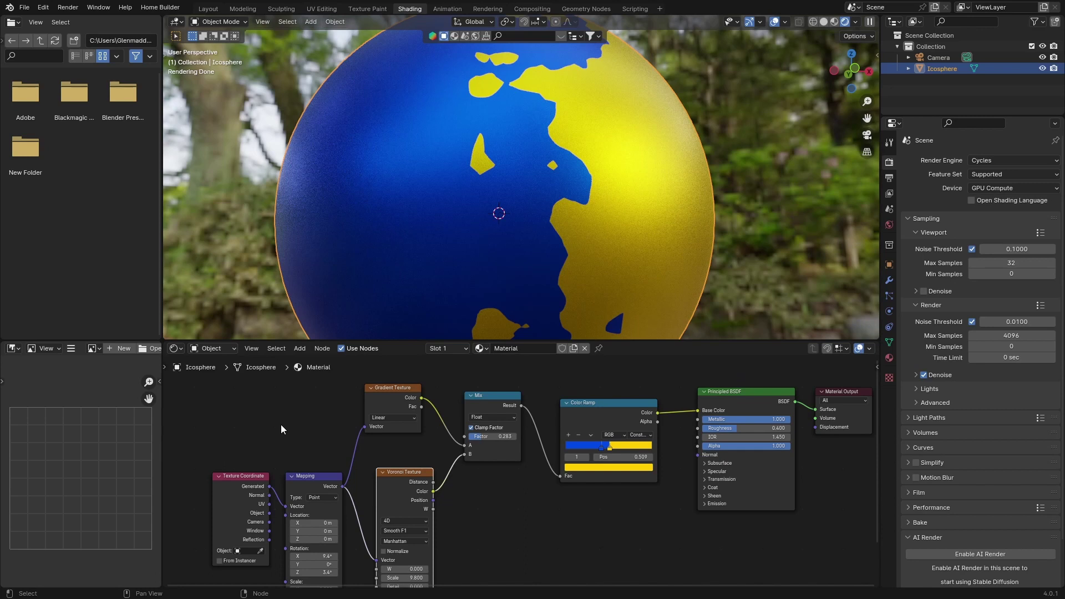
pyautogui.moveTo(281, 424); pyautogui.dragTo(322, 396, button='middle')
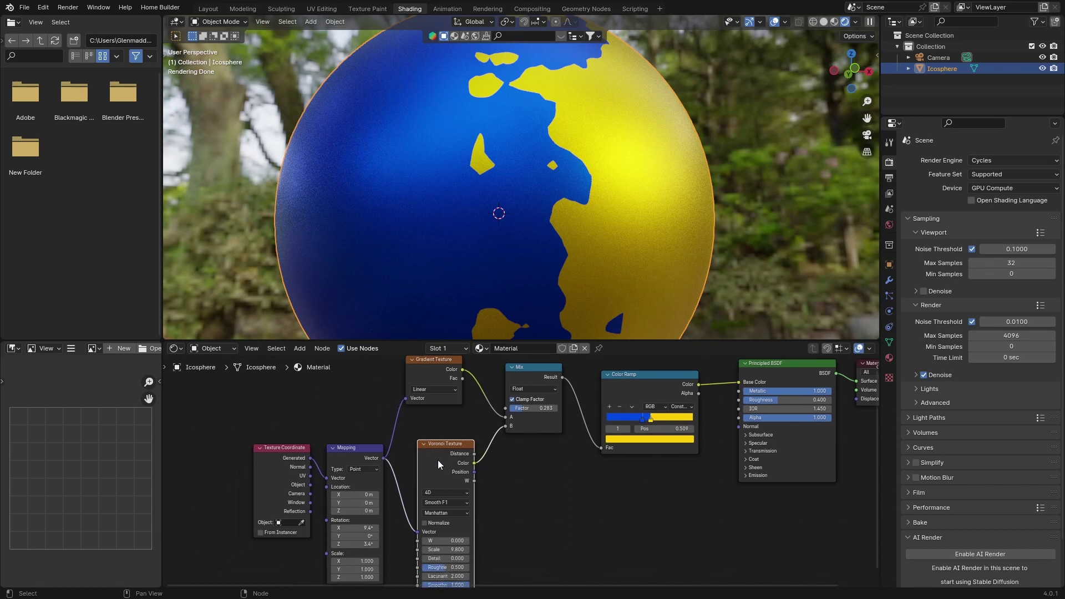